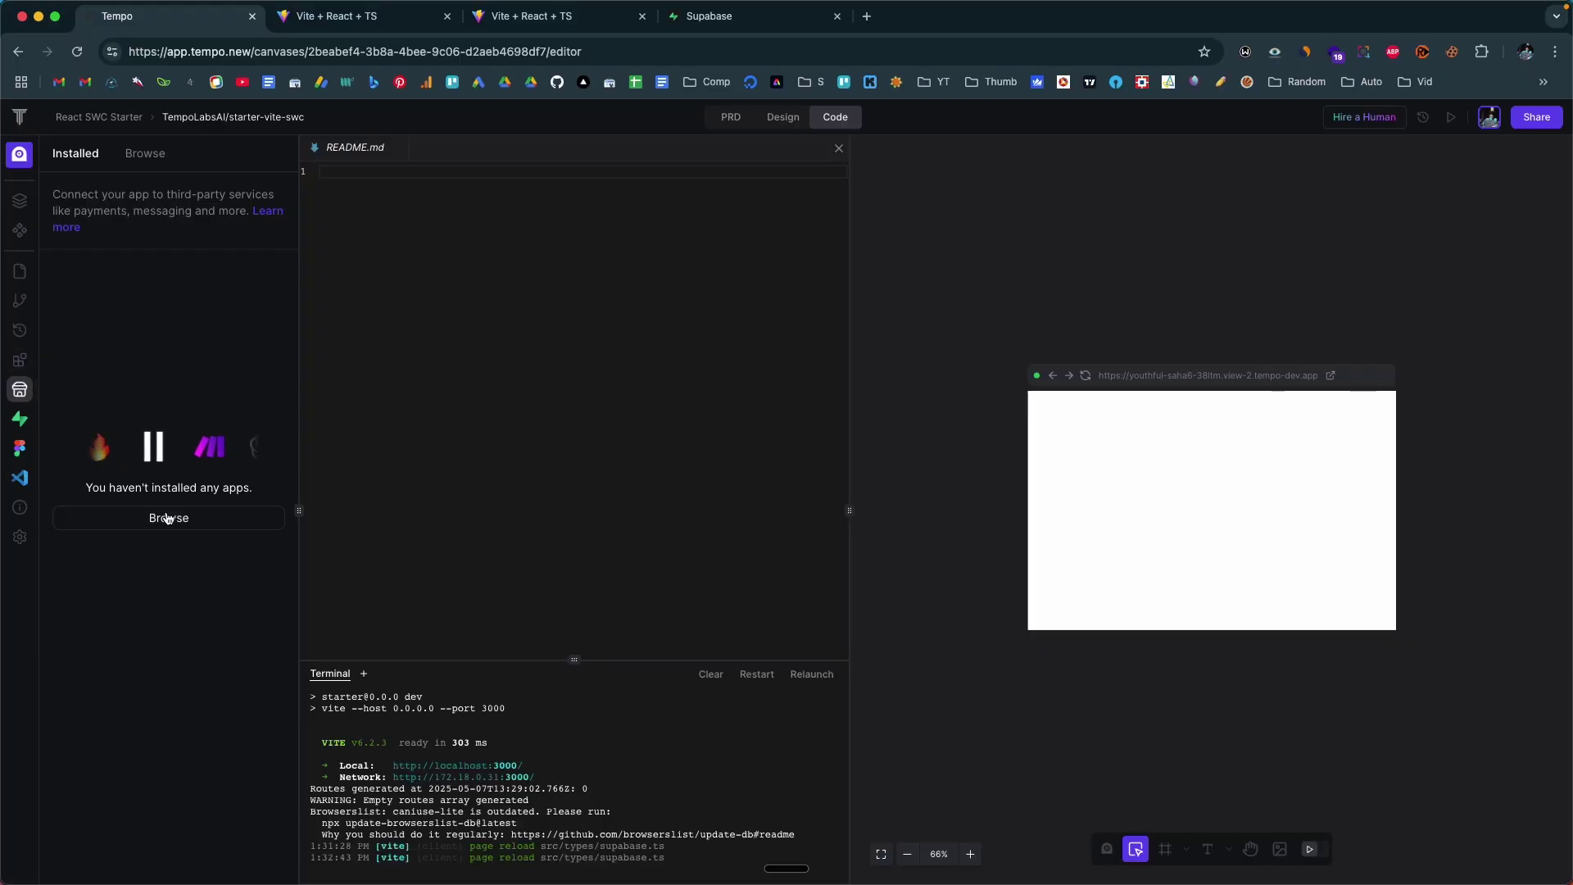
Step: Show the App Store's Browse list and scroll through the available third-party apps
{"action": "left_click", "coordinate": [164, 518]}
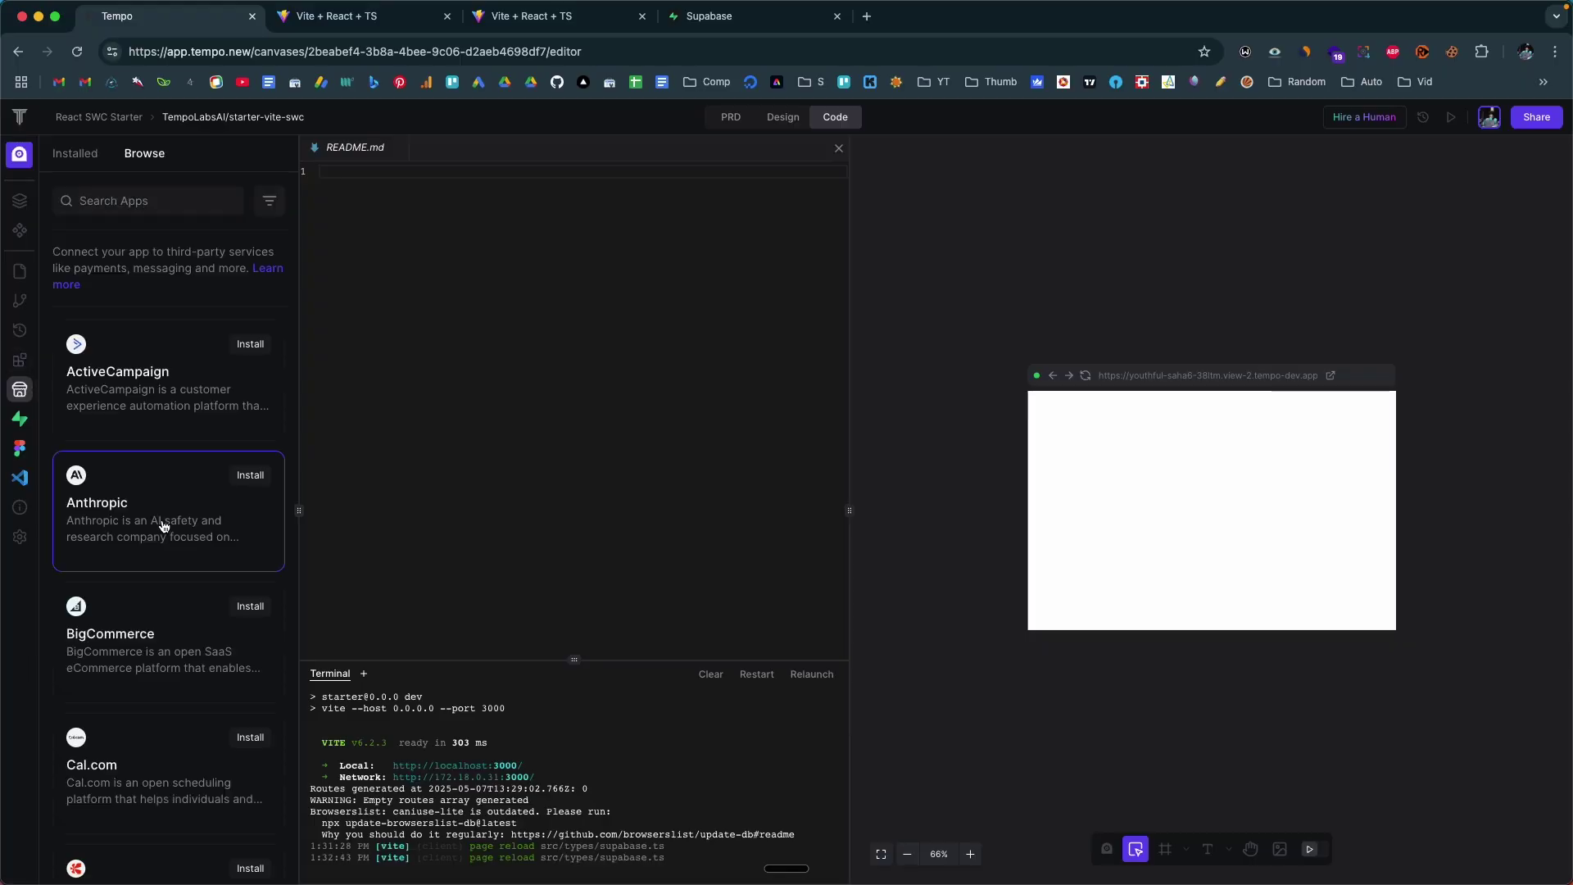
{"action": "scroll", "coordinate": [165, 467], "scroll_direction": "down", "scroll_amount": 8}
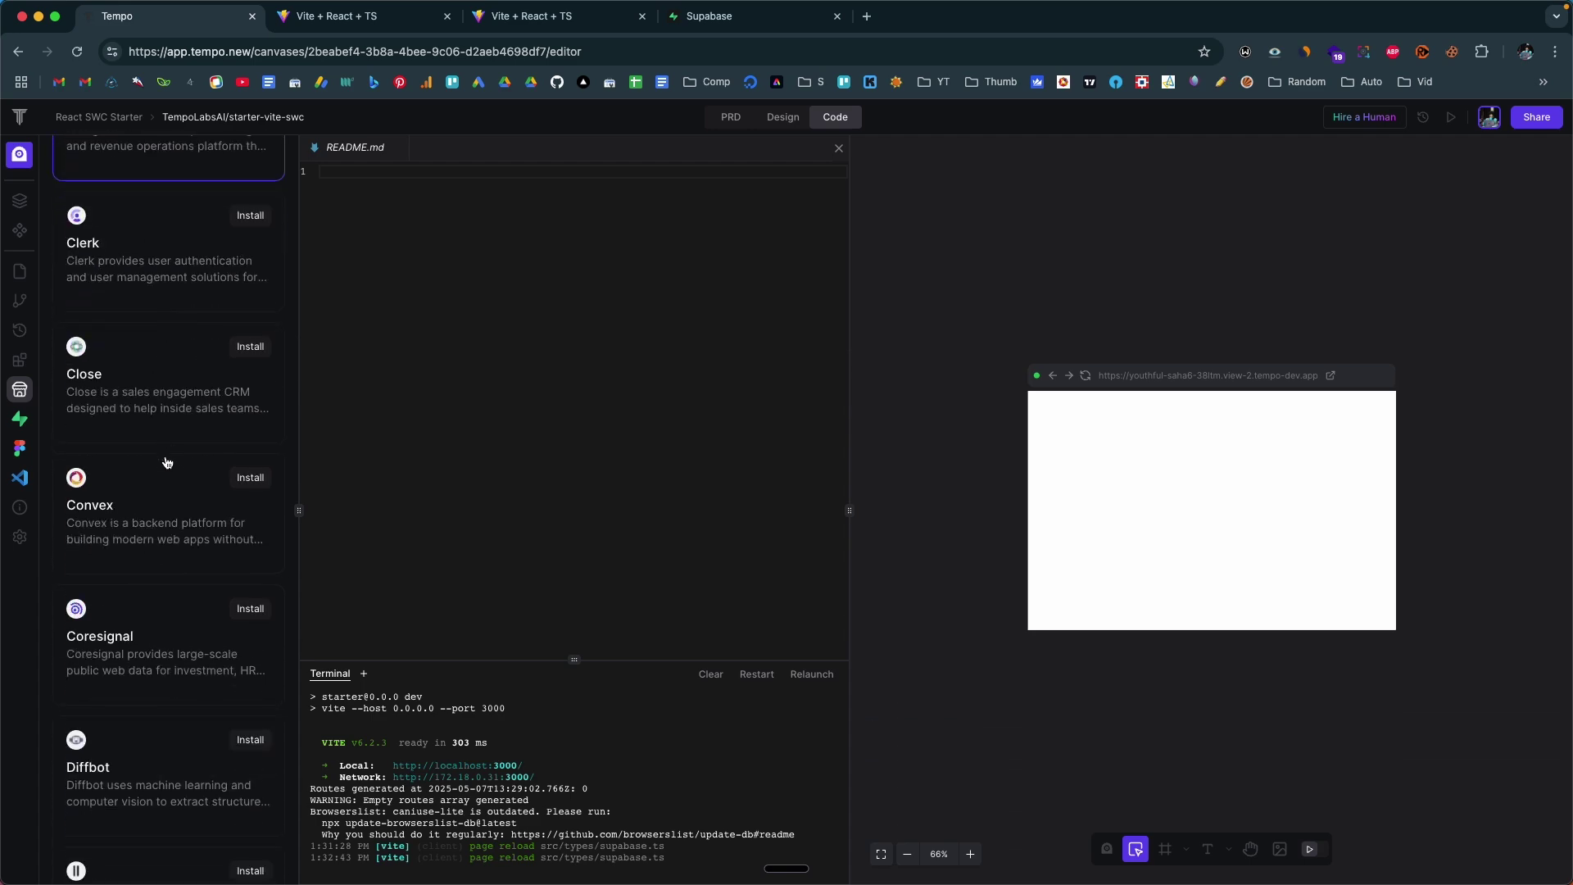
{"action": "scroll", "coordinate": [166, 463], "scroll_direction": "down", "scroll_amount": 1}
{"action": "scroll", "coordinate": [166, 463], "scroll_direction": "up", "scroll_amount": 5}
{"action": "scroll", "coordinate": [166, 463], "scroll_direction": "down", "scroll_amount": 5}
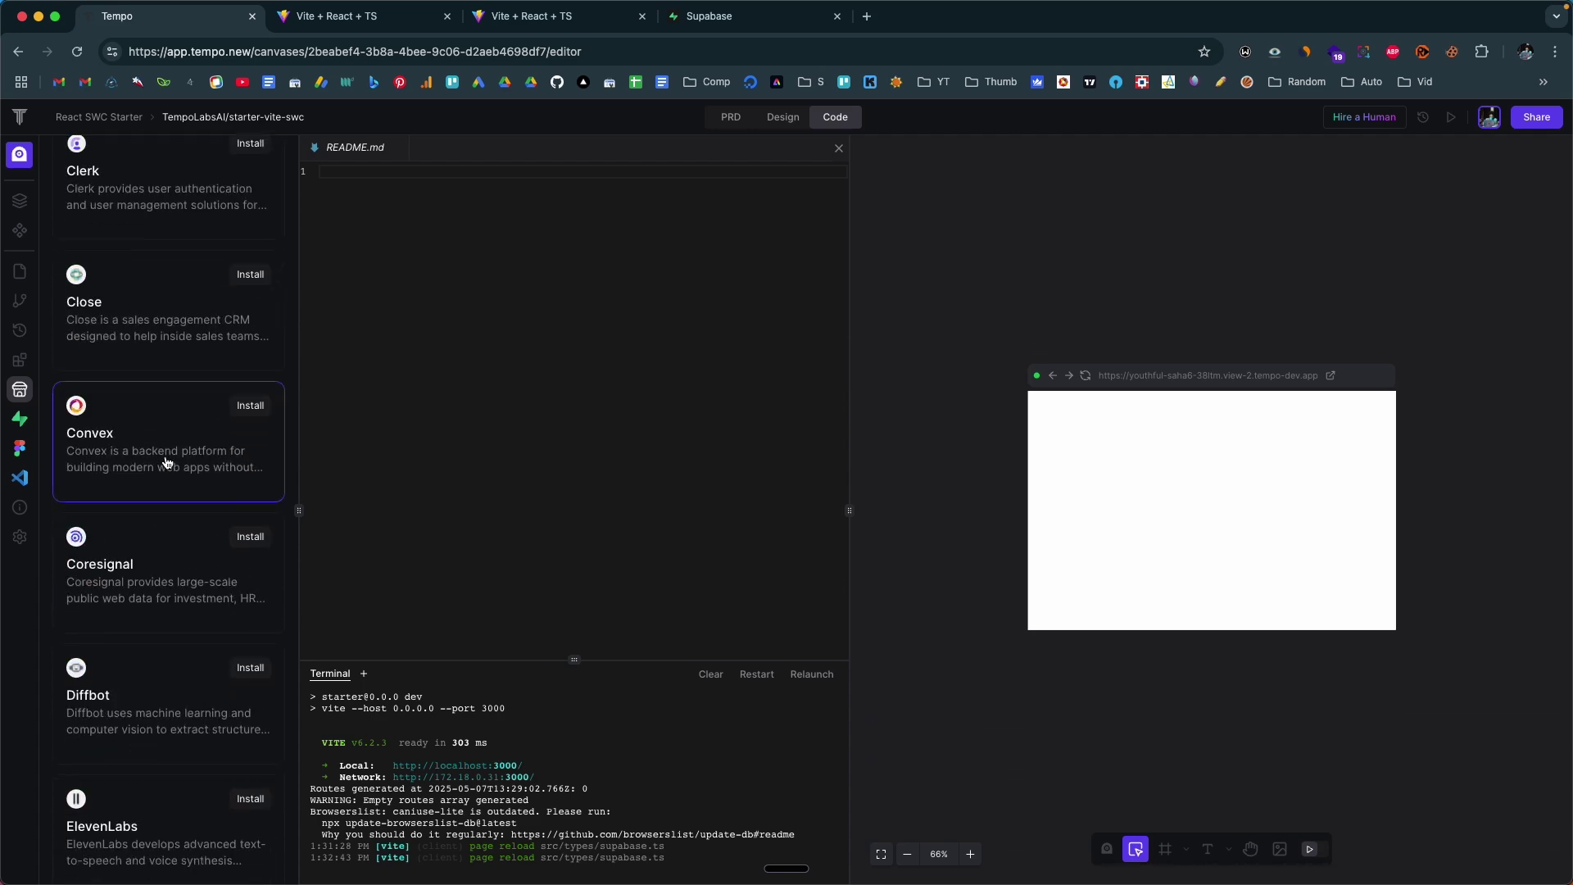
{"action": "scroll", "coordinate": [166, 463], "scroll_direction": "down", "scroll_amount": 10}
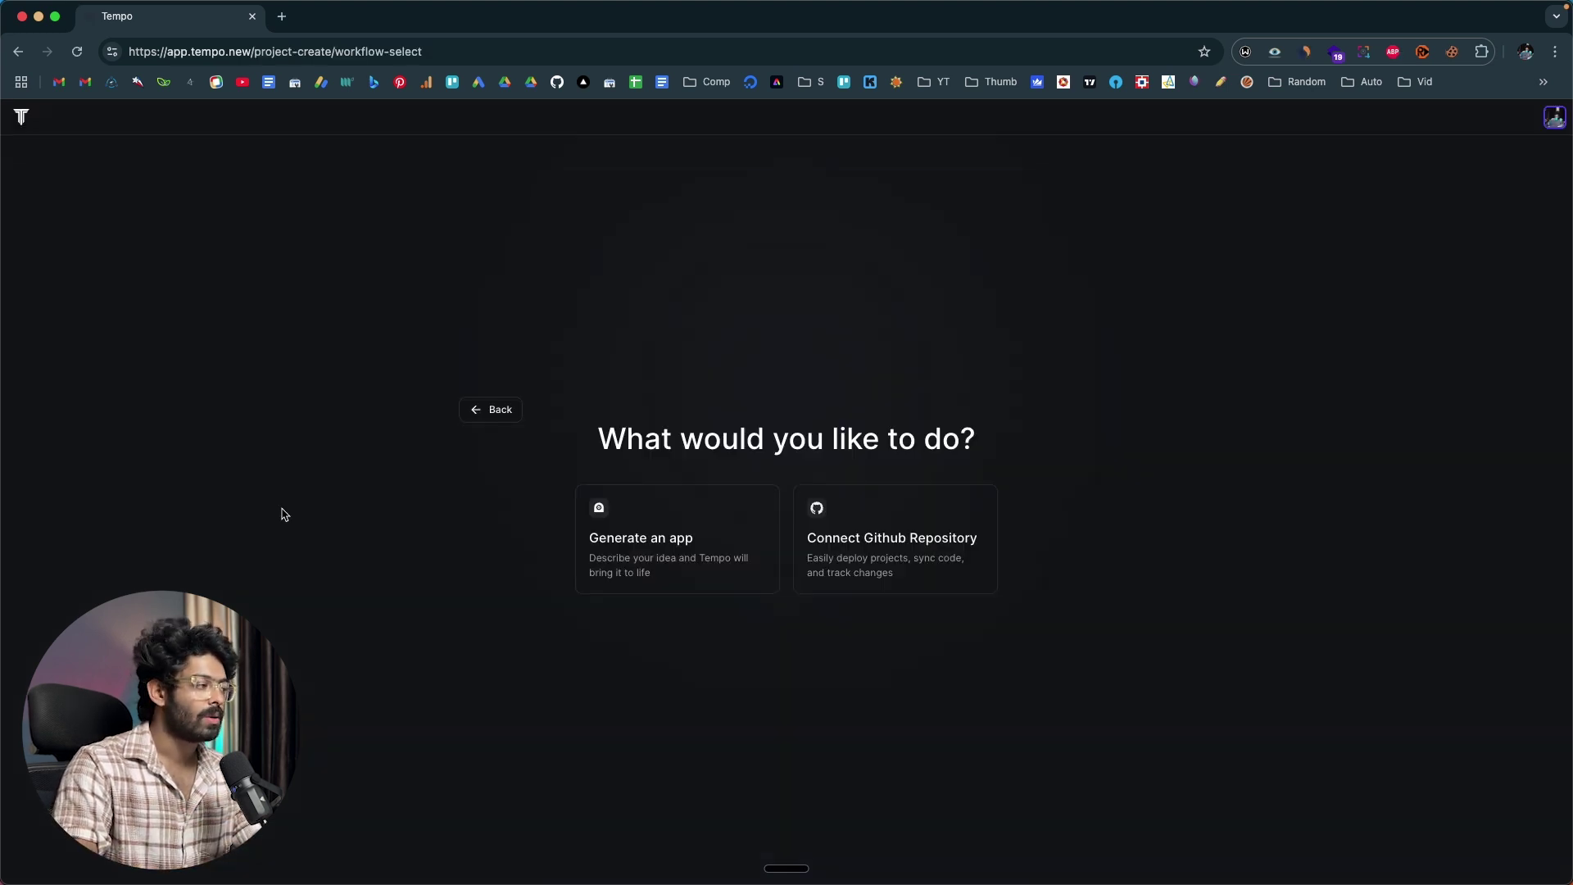
Step: Choose Generate an app and dictate a website where AI writes YouTube titles from keyword and audience
{"action": "left_click", "coordinate": [664, 541]}
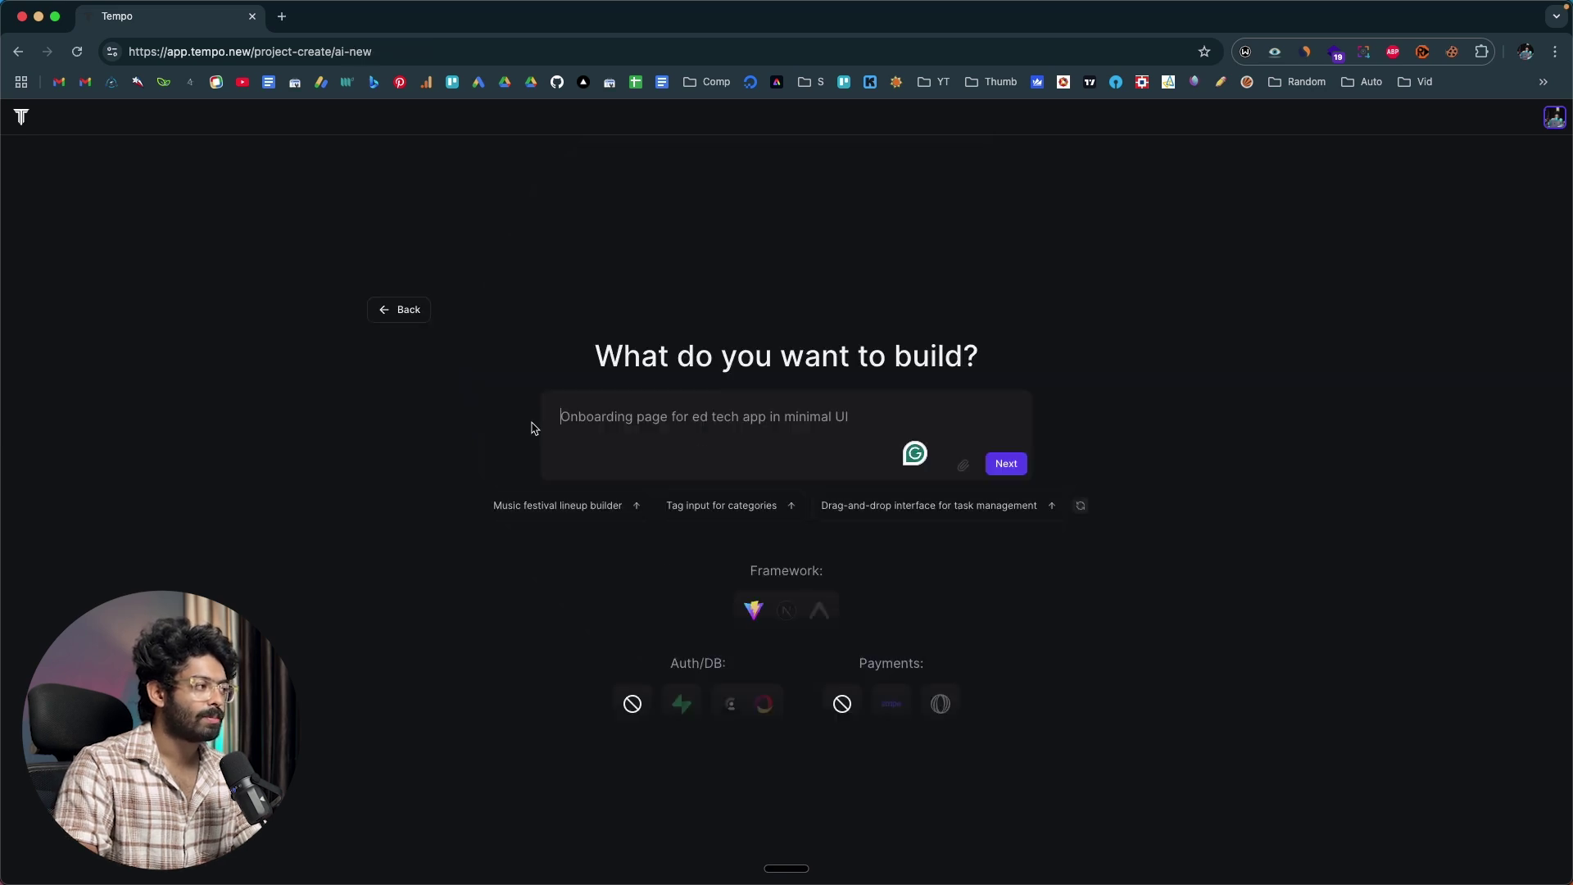
{"action": "left_click", "coordinate": [652, 430]}
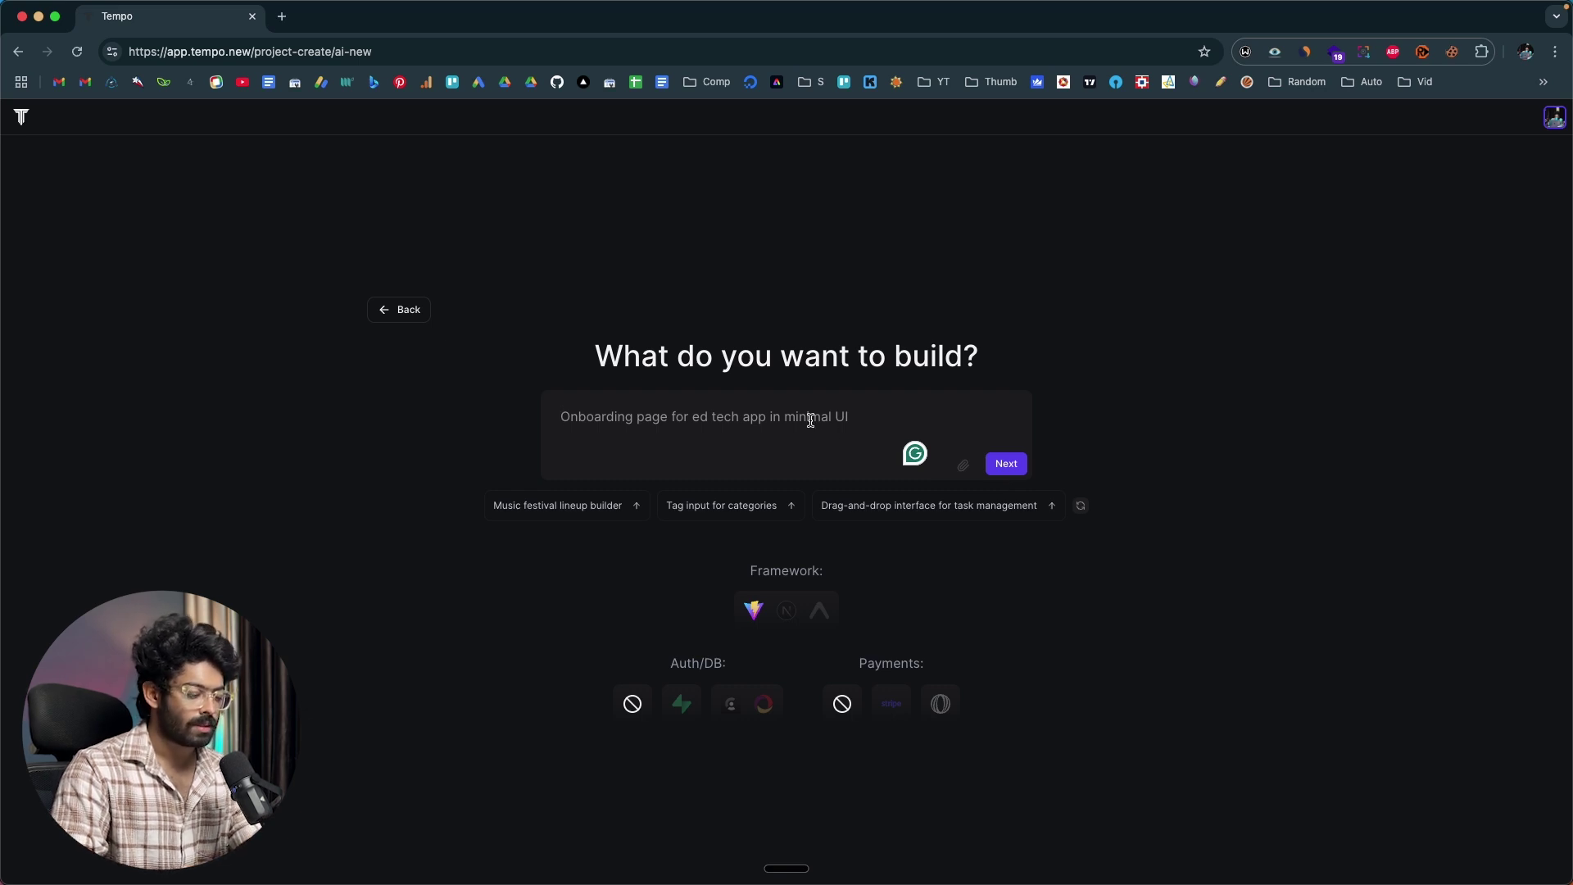
{"action": "key", "text": "fn"}
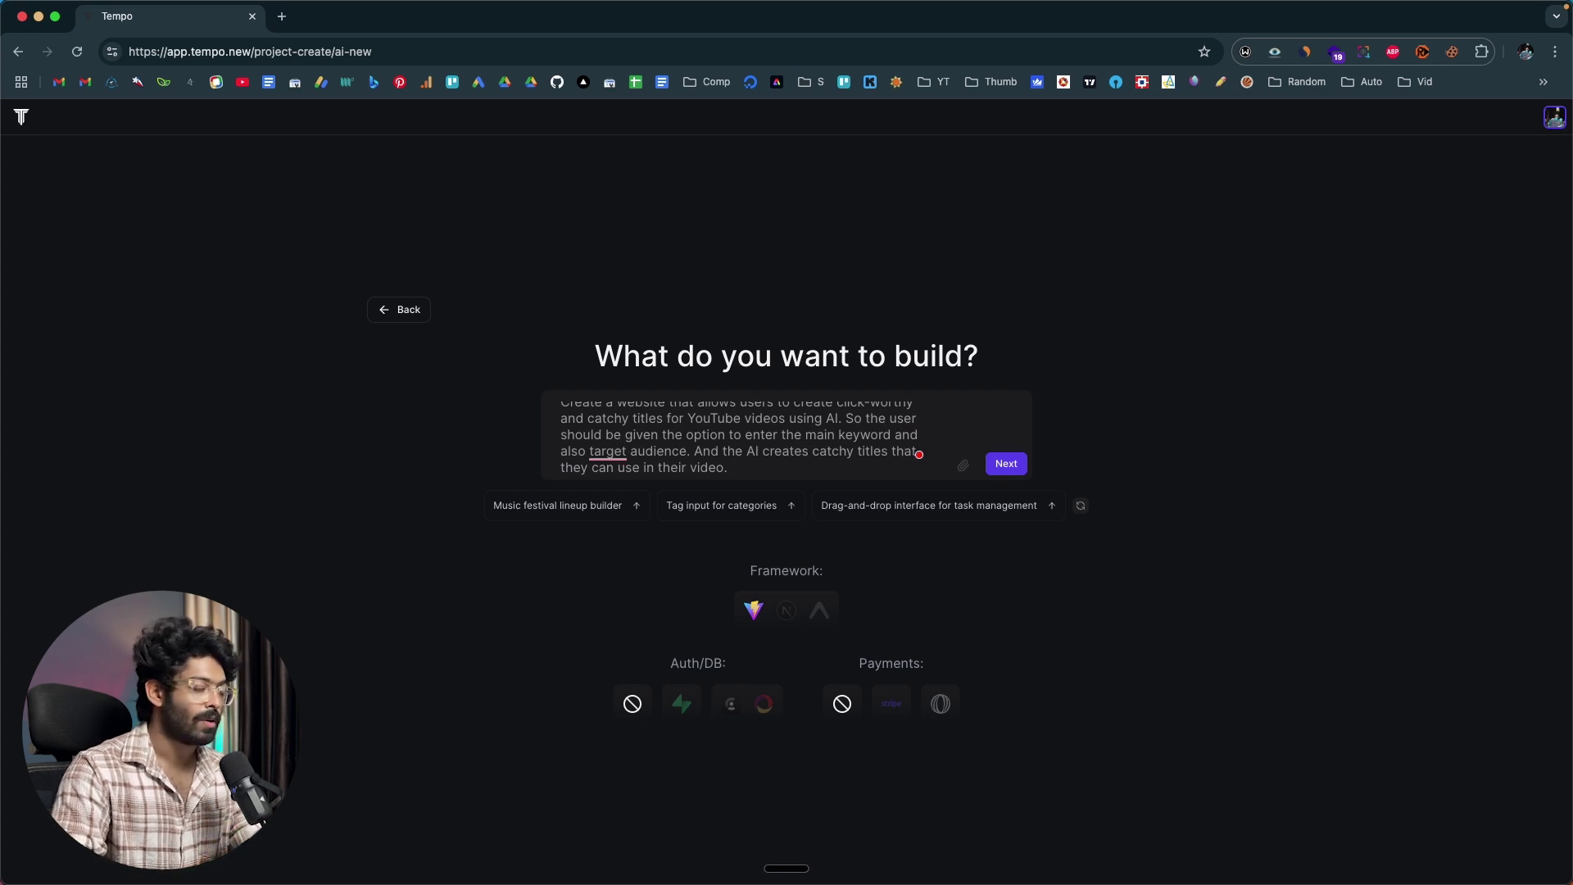
{"action": "scroll", "coordinate": [697, 455], "scroll_direction": "up", "scroll_amount": 1}
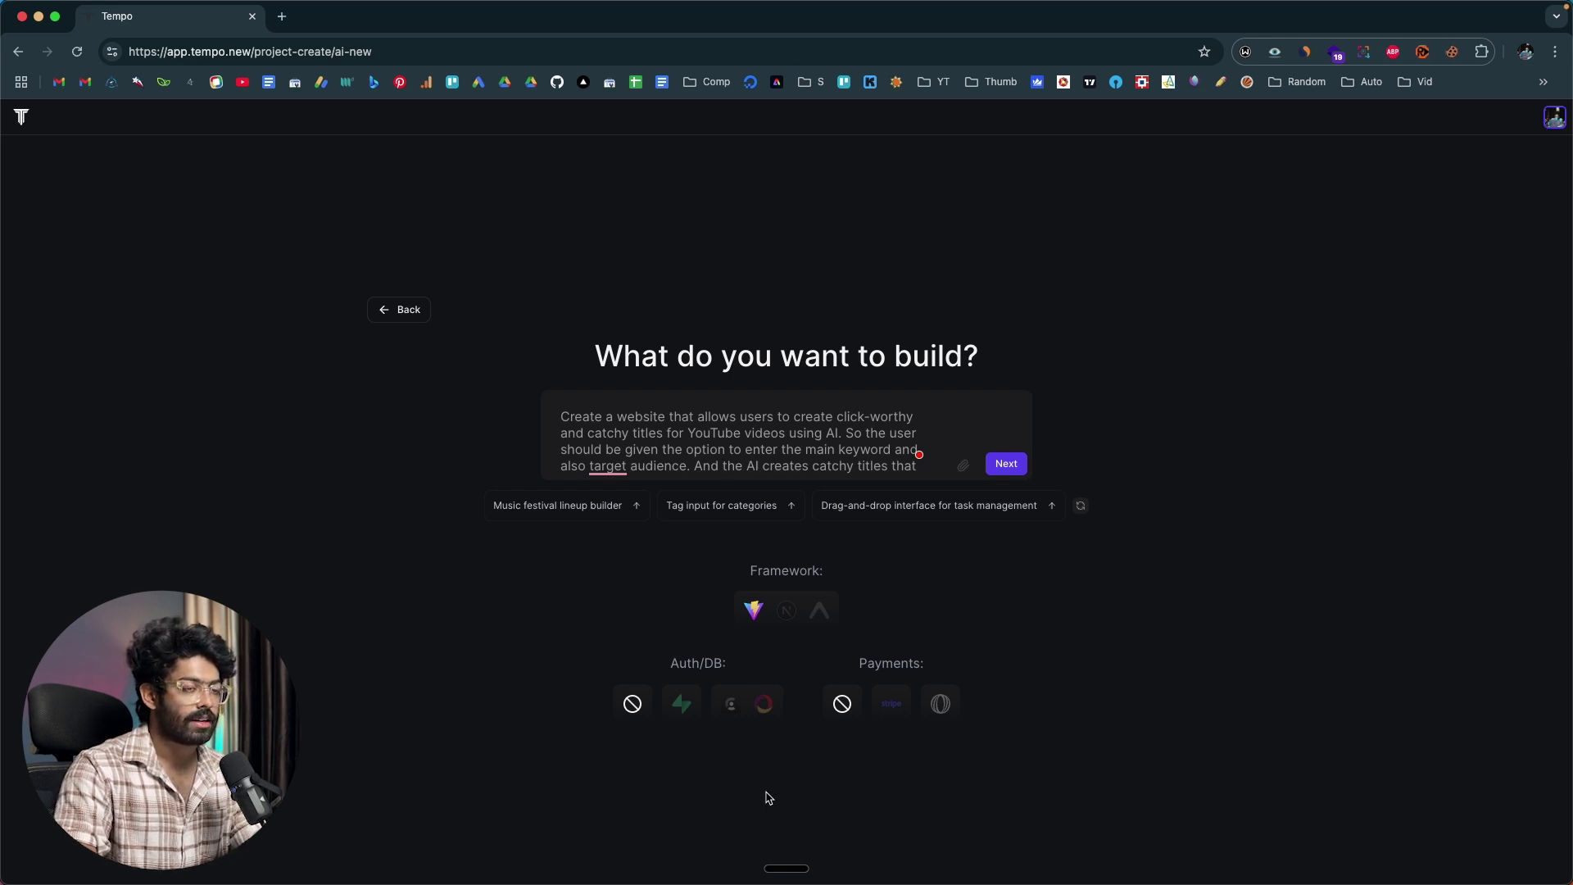
Step: Generate the TitleCraft AI project from the description and show its Supabase integration panel
{"action": "left_click", "coordinate": [1015, 468]}
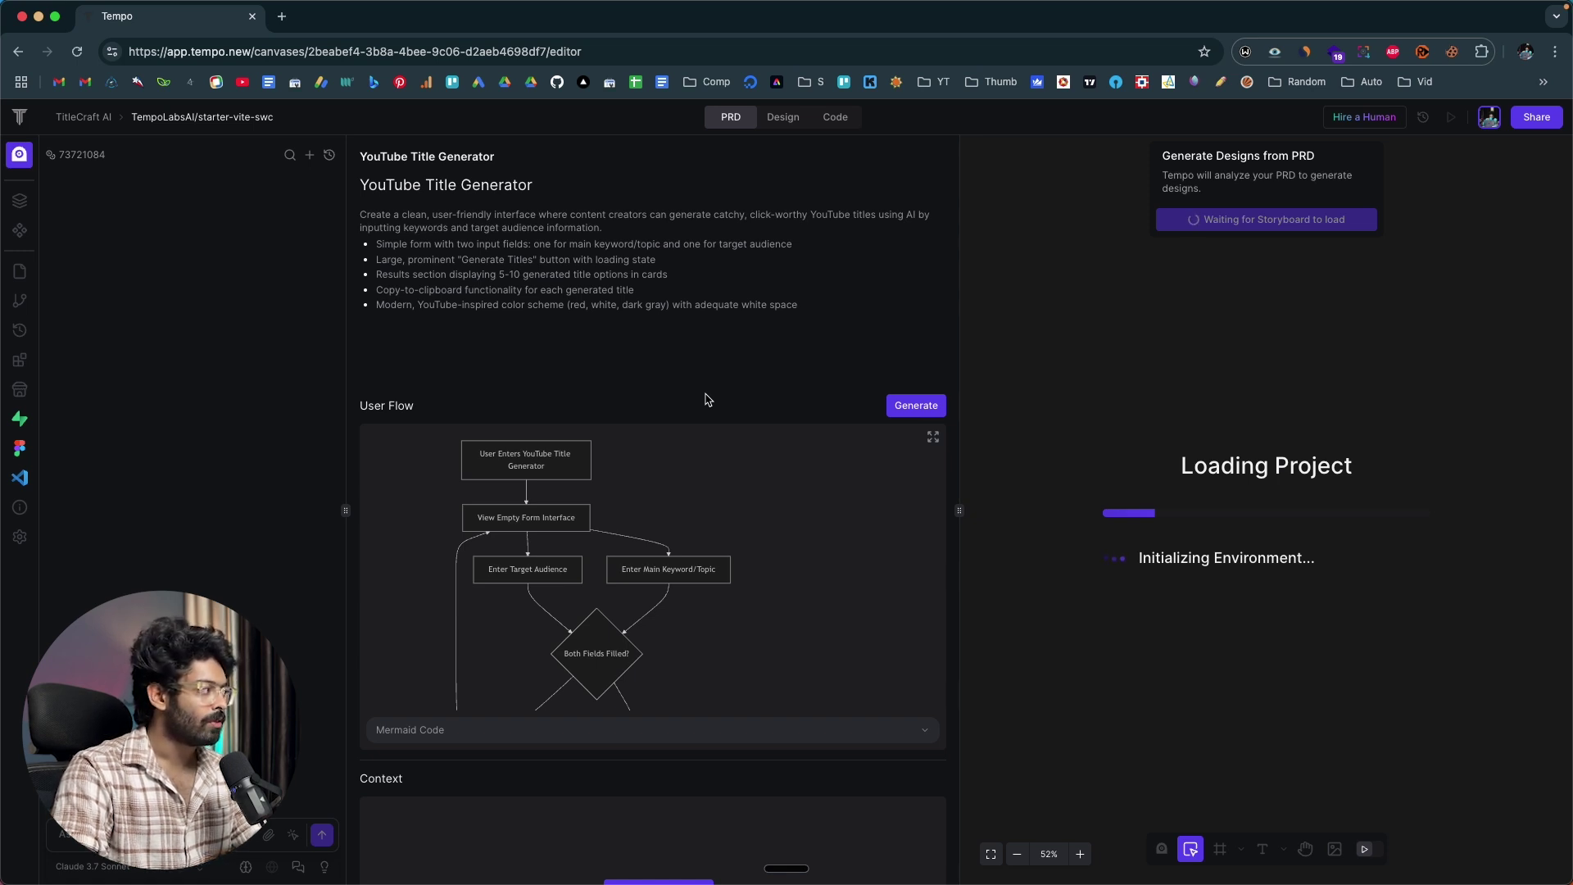
{"action": "left_click", "coordinate": [20, 418]}
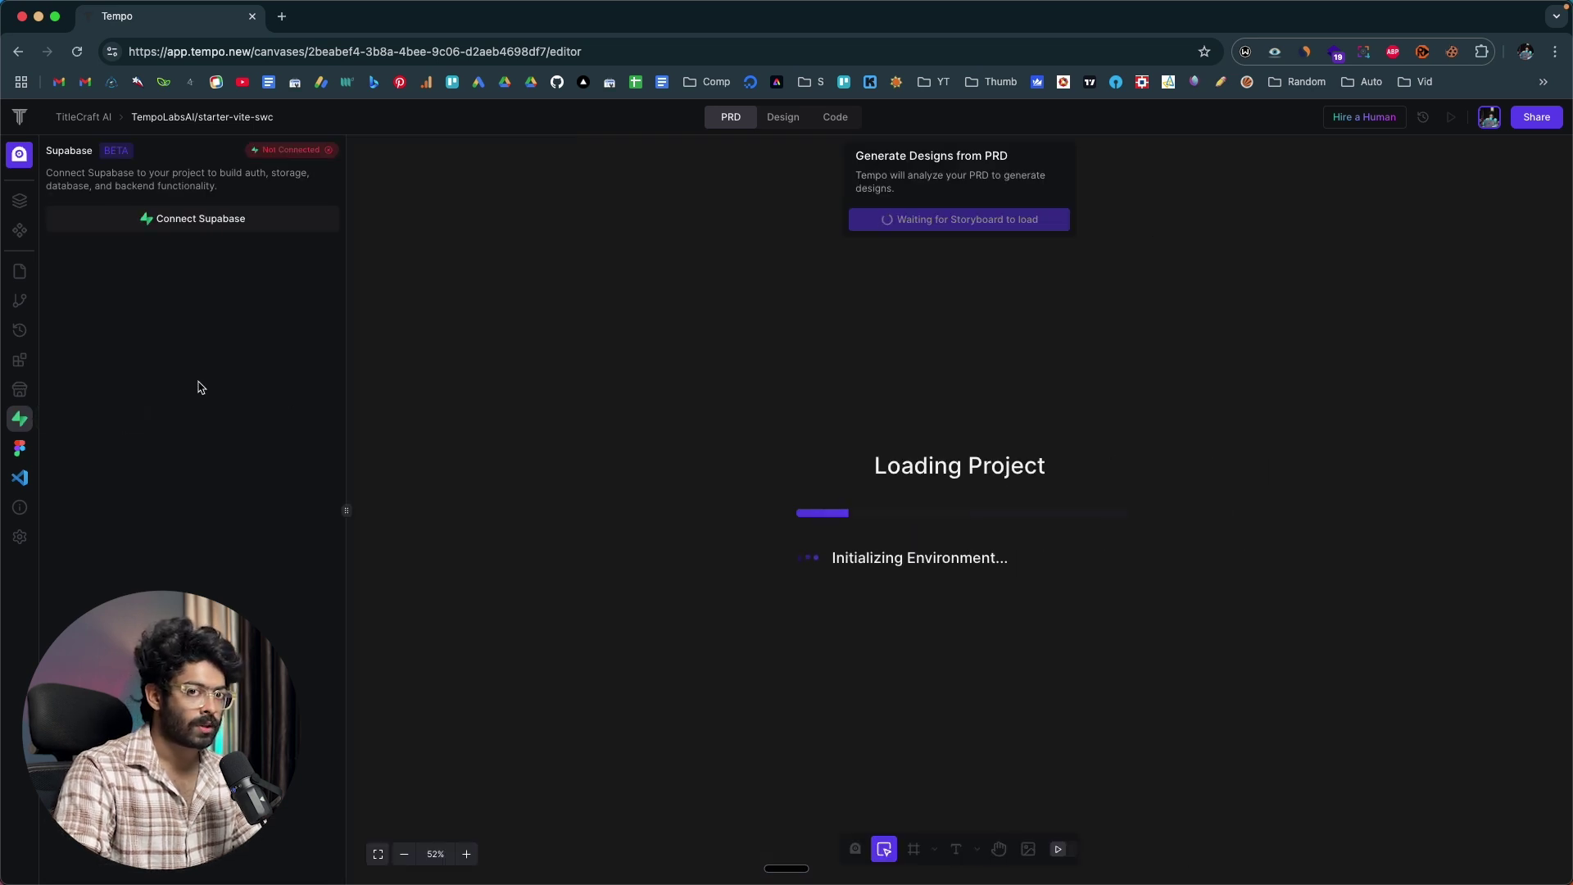
Step: In a new tab, go to supabase.com and open the dashboard's Create a new project form
{"action": "left_click", "coordinate": [282, 16]}
{"action": "type", "text": "sup"}
{"action": "key", "text": "Return"}
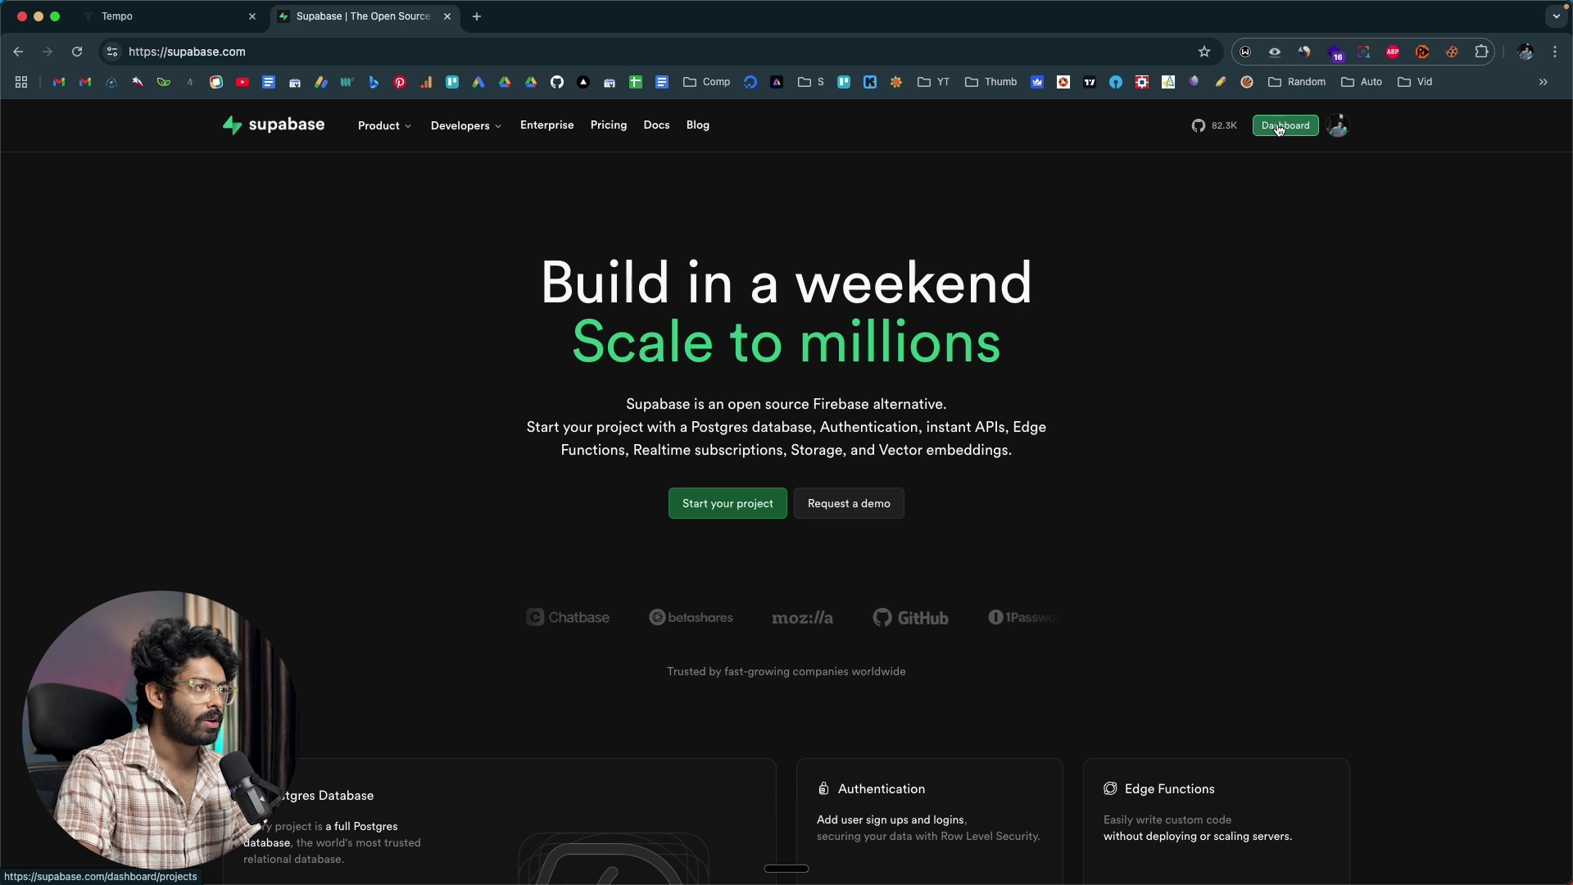
{"action": "left_click", "coordinate": [1284, 127]}
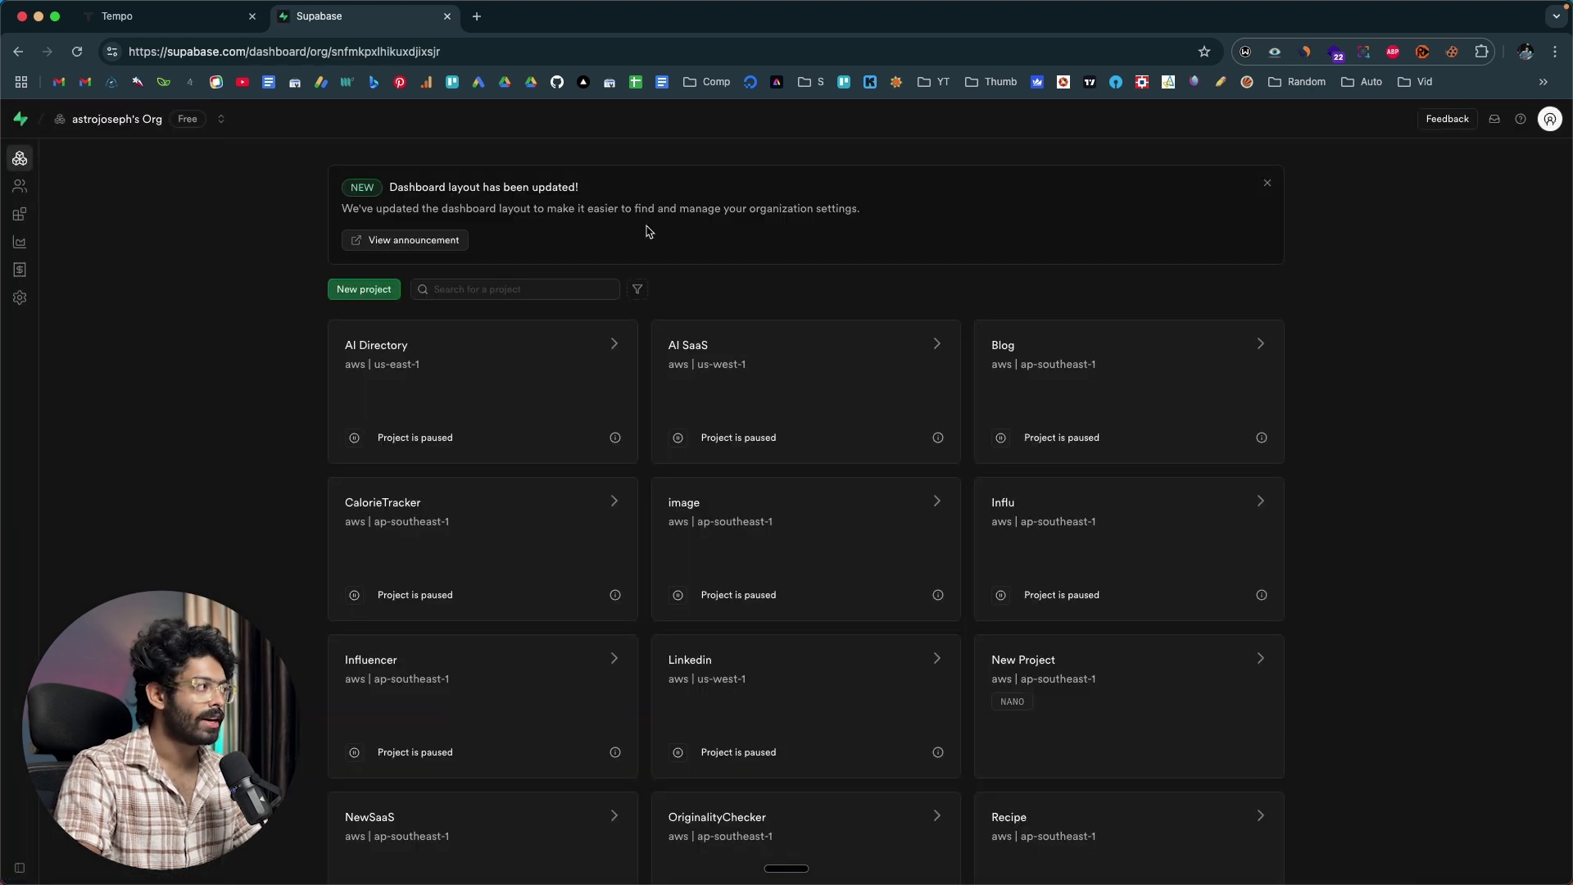
{"action": "left_click", "coordinate": [373, 297]}
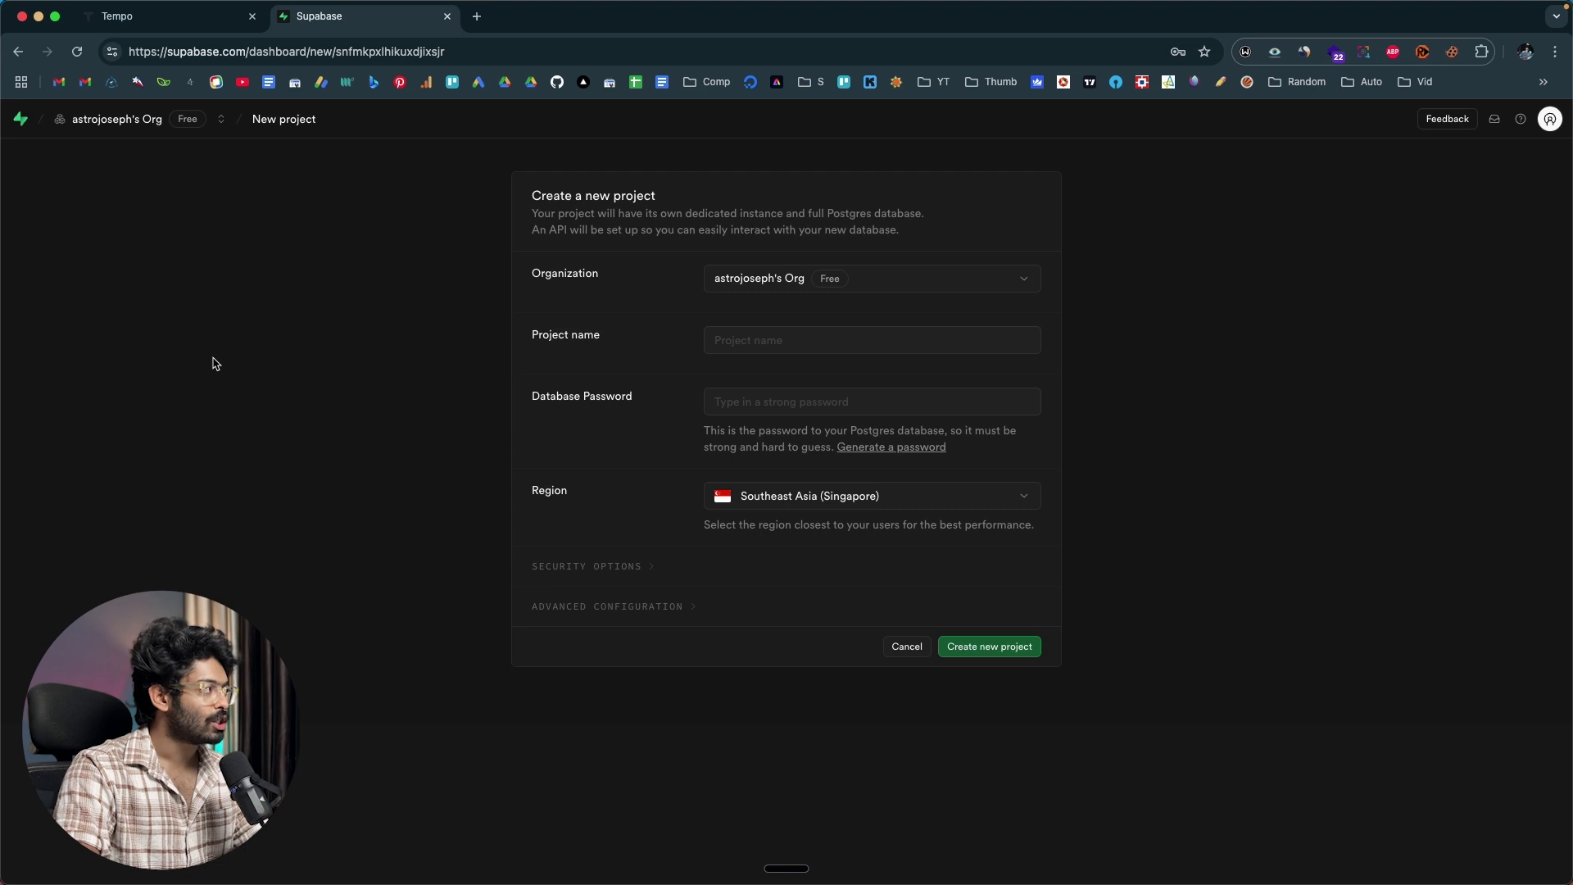
Step: Back in Tempo, authorize Tempo Labs on Supabase and connect the project to New Project
{"action": "left_click", "coordinate": [209, 19]}
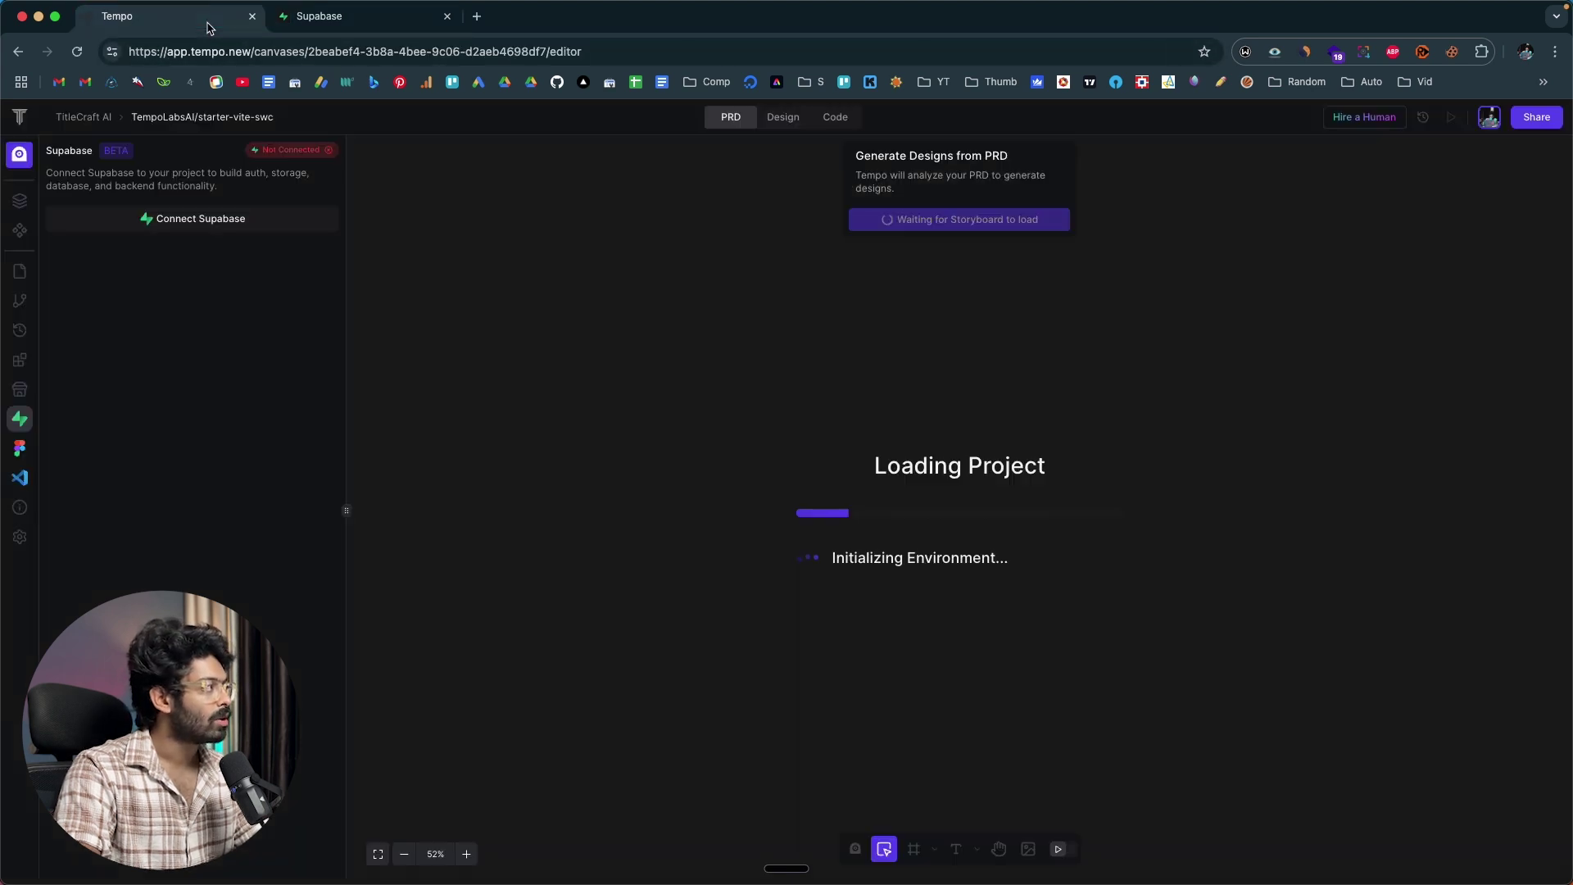
{"action": "left_click", "coordinate": [176, 222]}
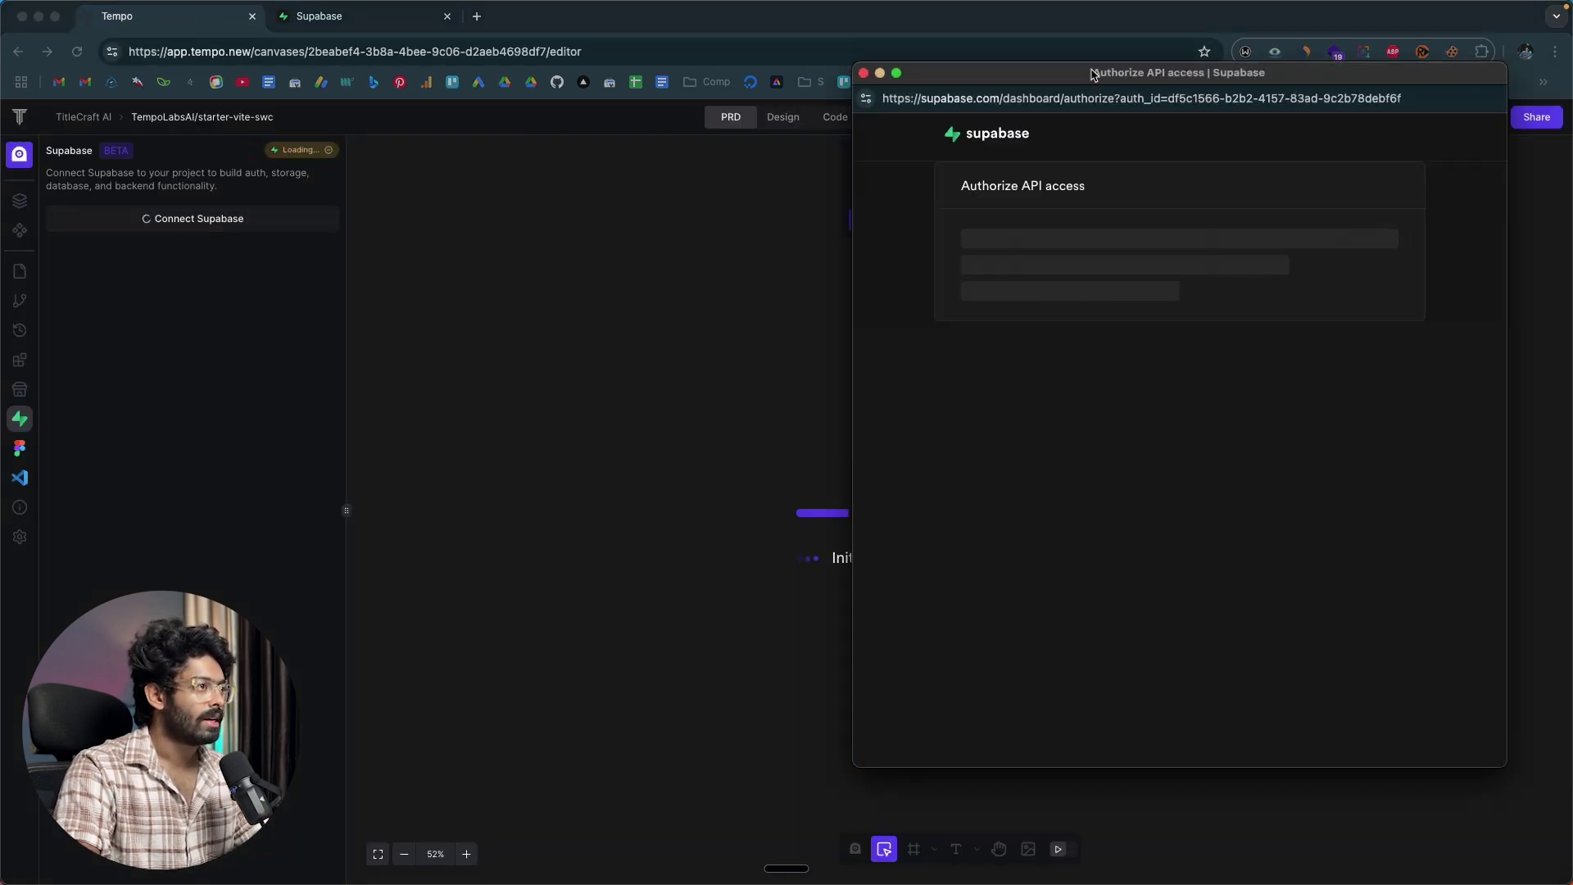
{"action": "left_click_drag", "start_coordinate": [1093, 74], "coordinate": [880, 89]}
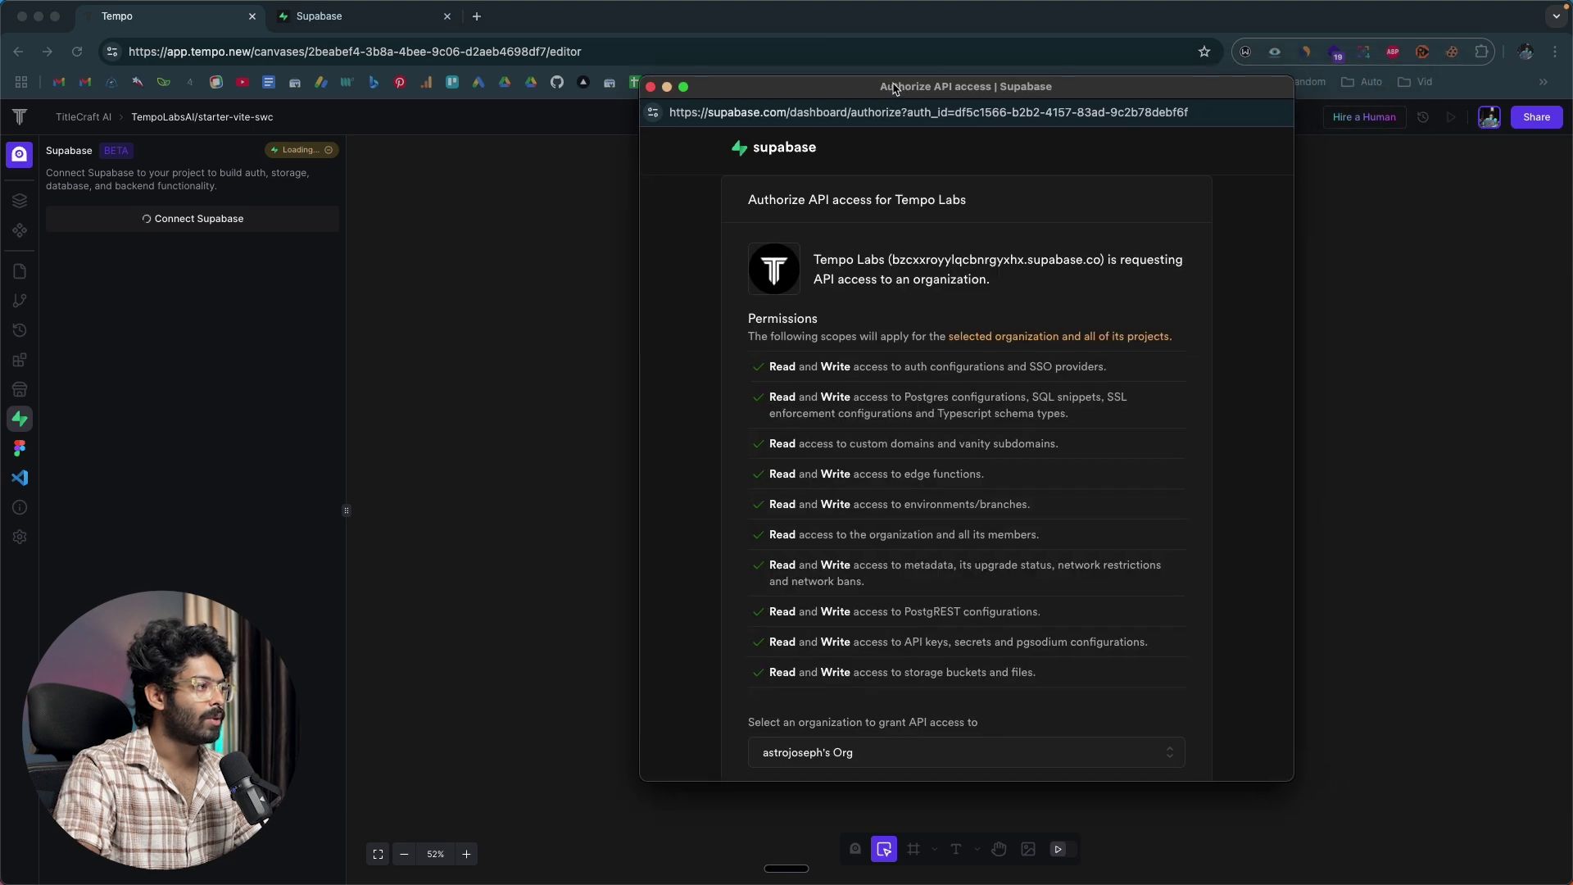
{"action": "scroll", "coordinate": [845, 372], "scroll_direction": "down", "scroll_amount": 2}
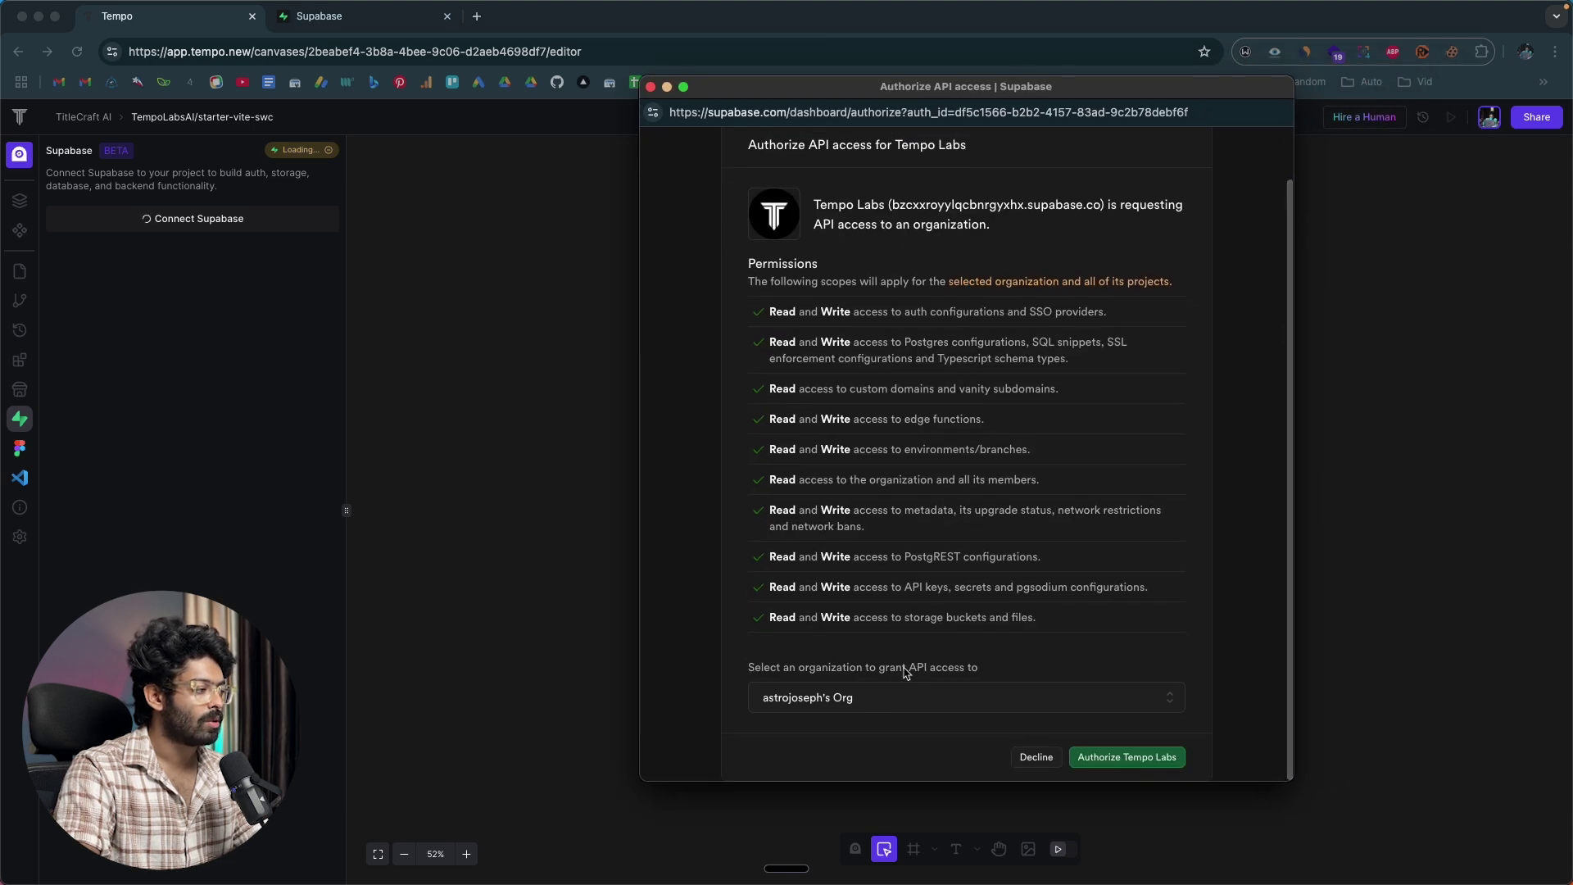
{"action": "left_click", "coordinate": [1104, 760]}
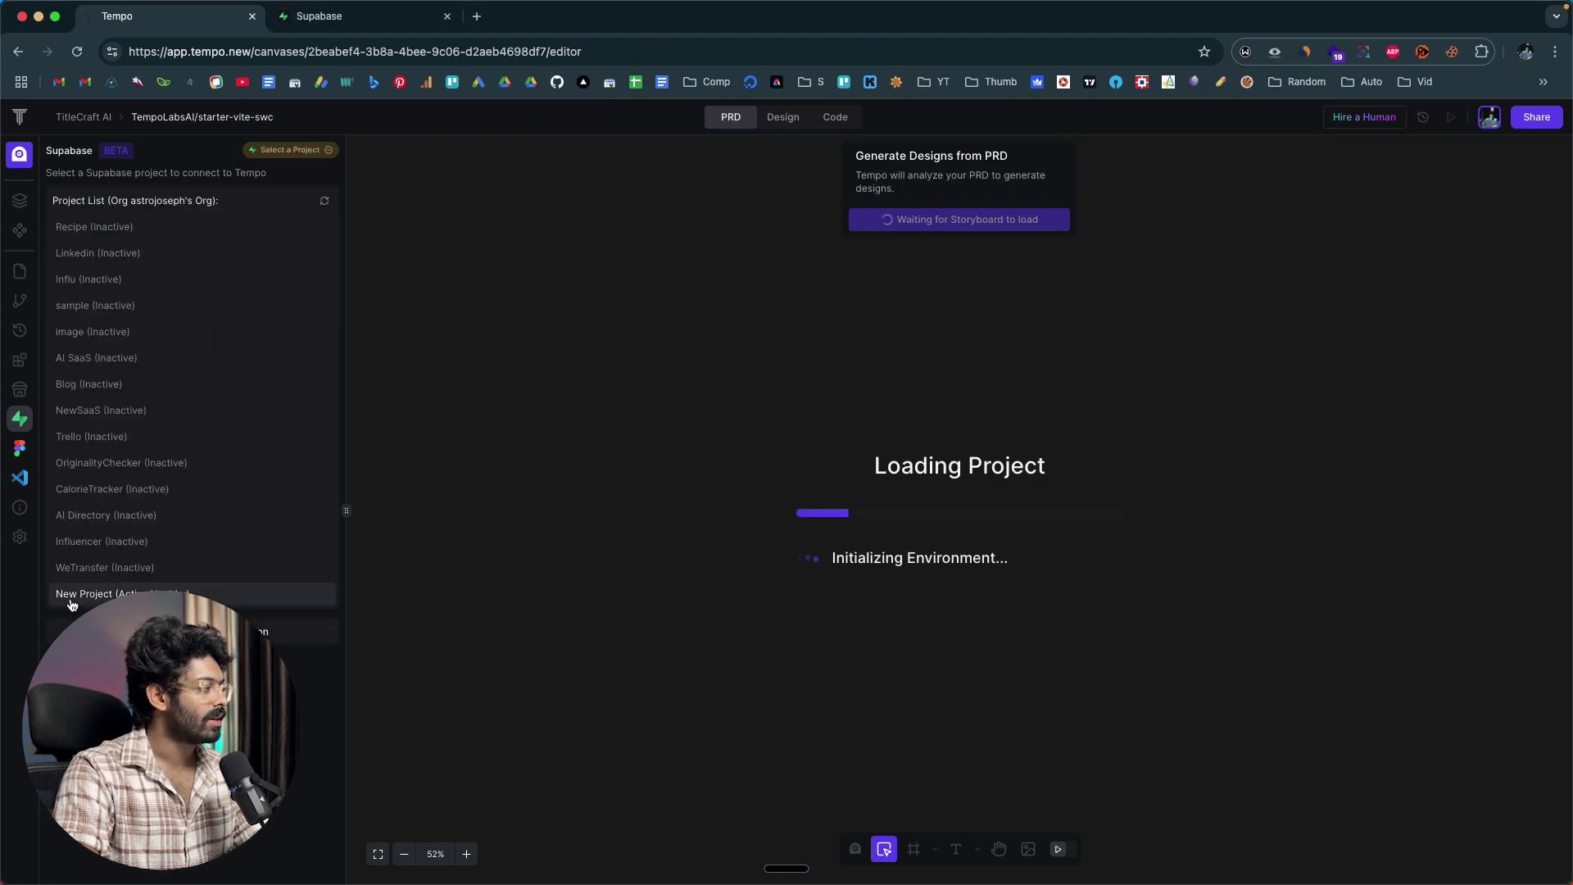
{"action": "left_click", "coordinate": [205, 593]}
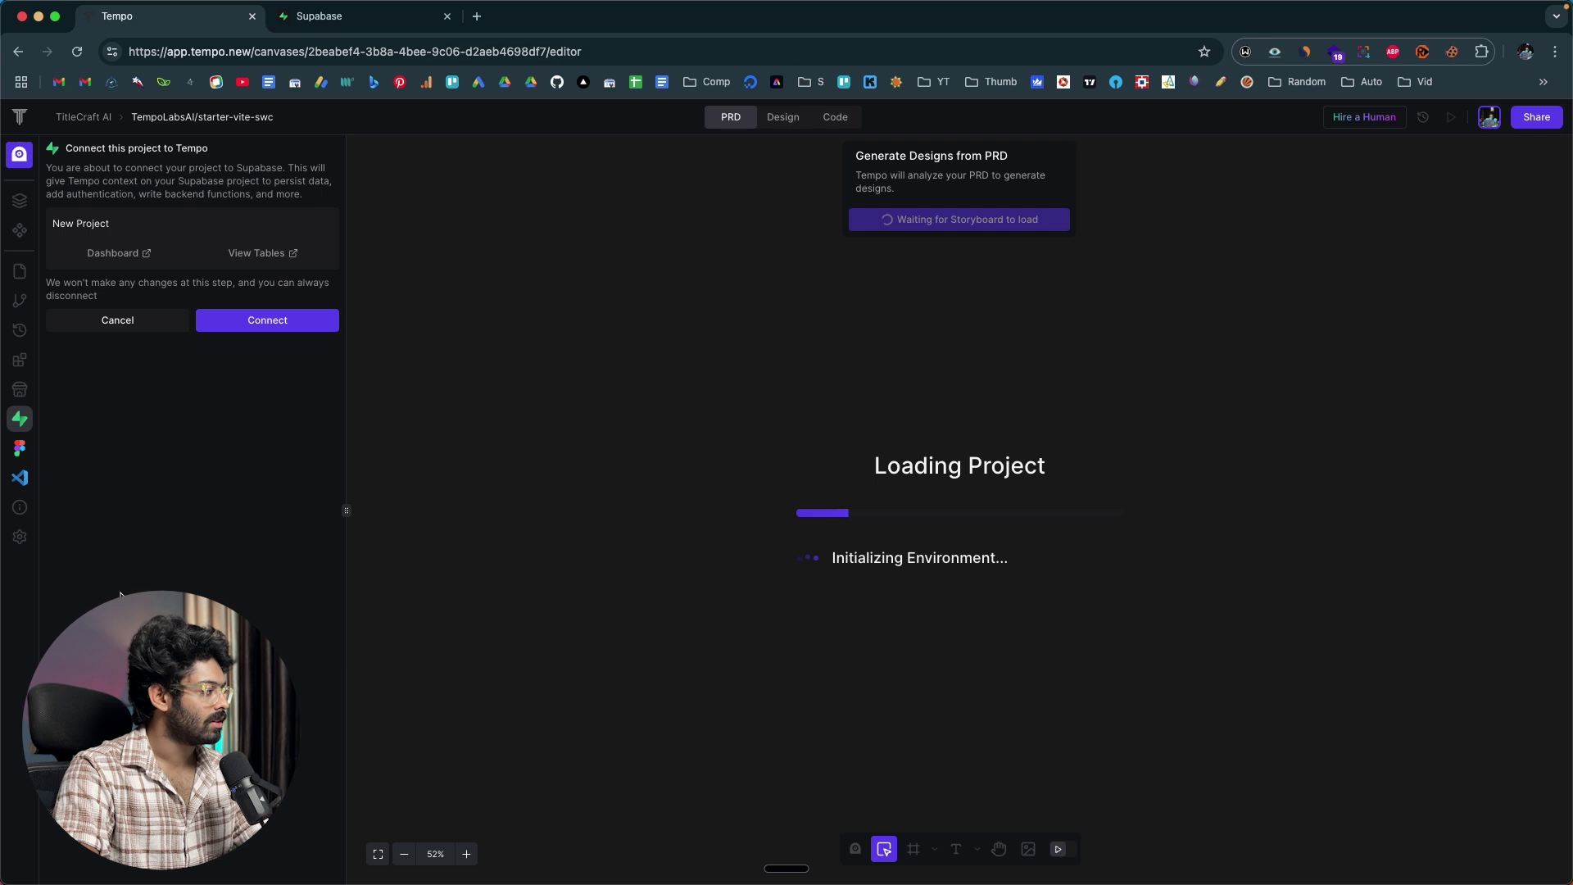
{"action": "left_click", "coordinate": [290, 323]}
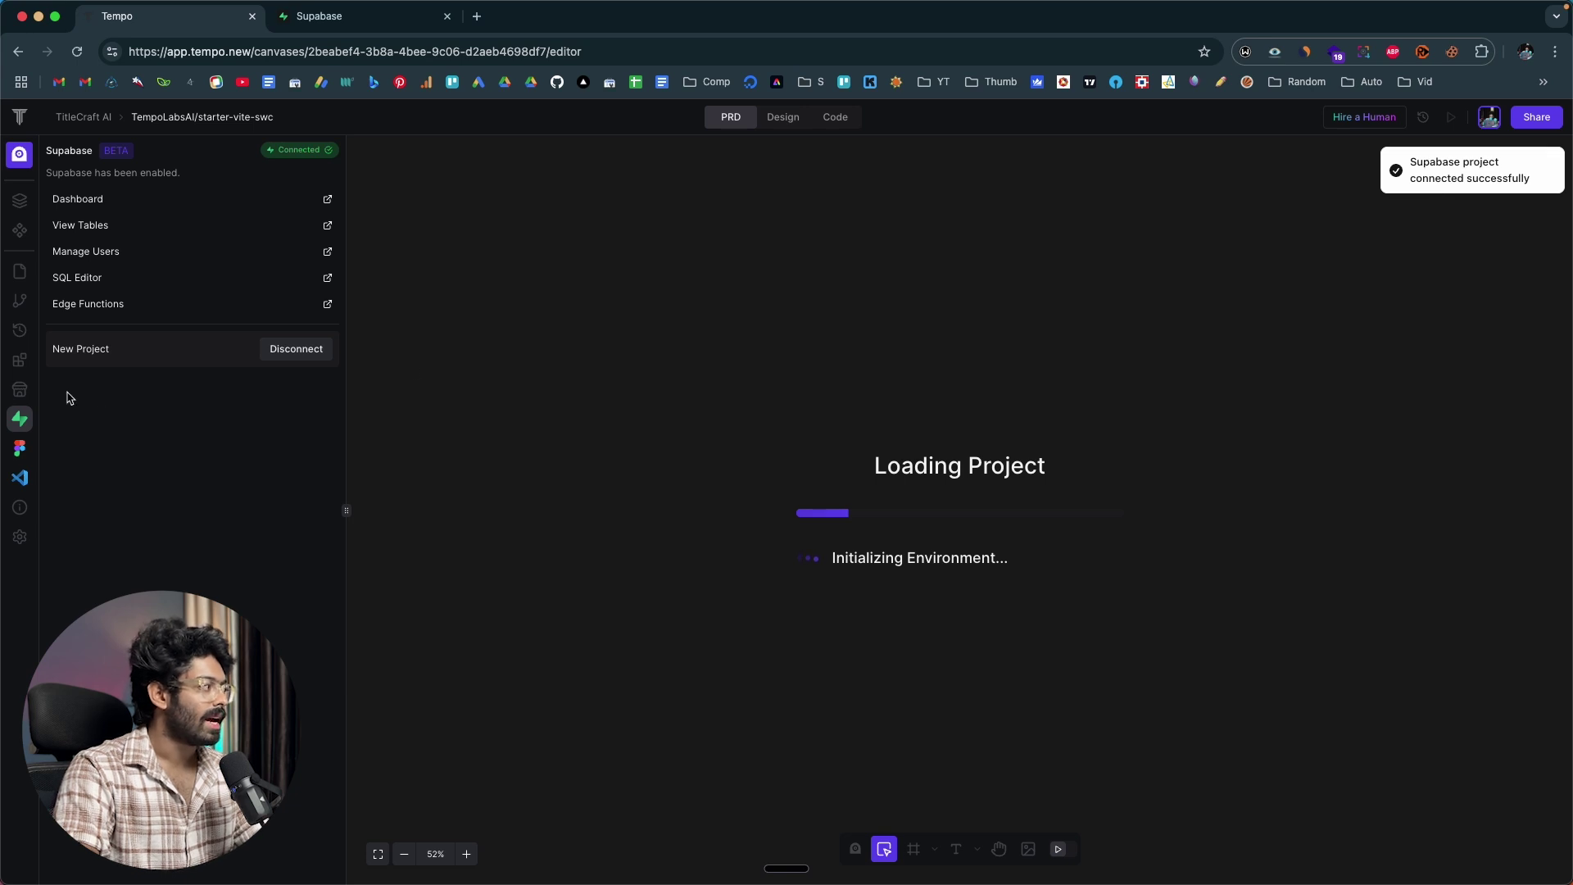
Step: Show the App Store's Browse list of installable integrations
{"action": "left_click", "coordinate": [19, 390]}
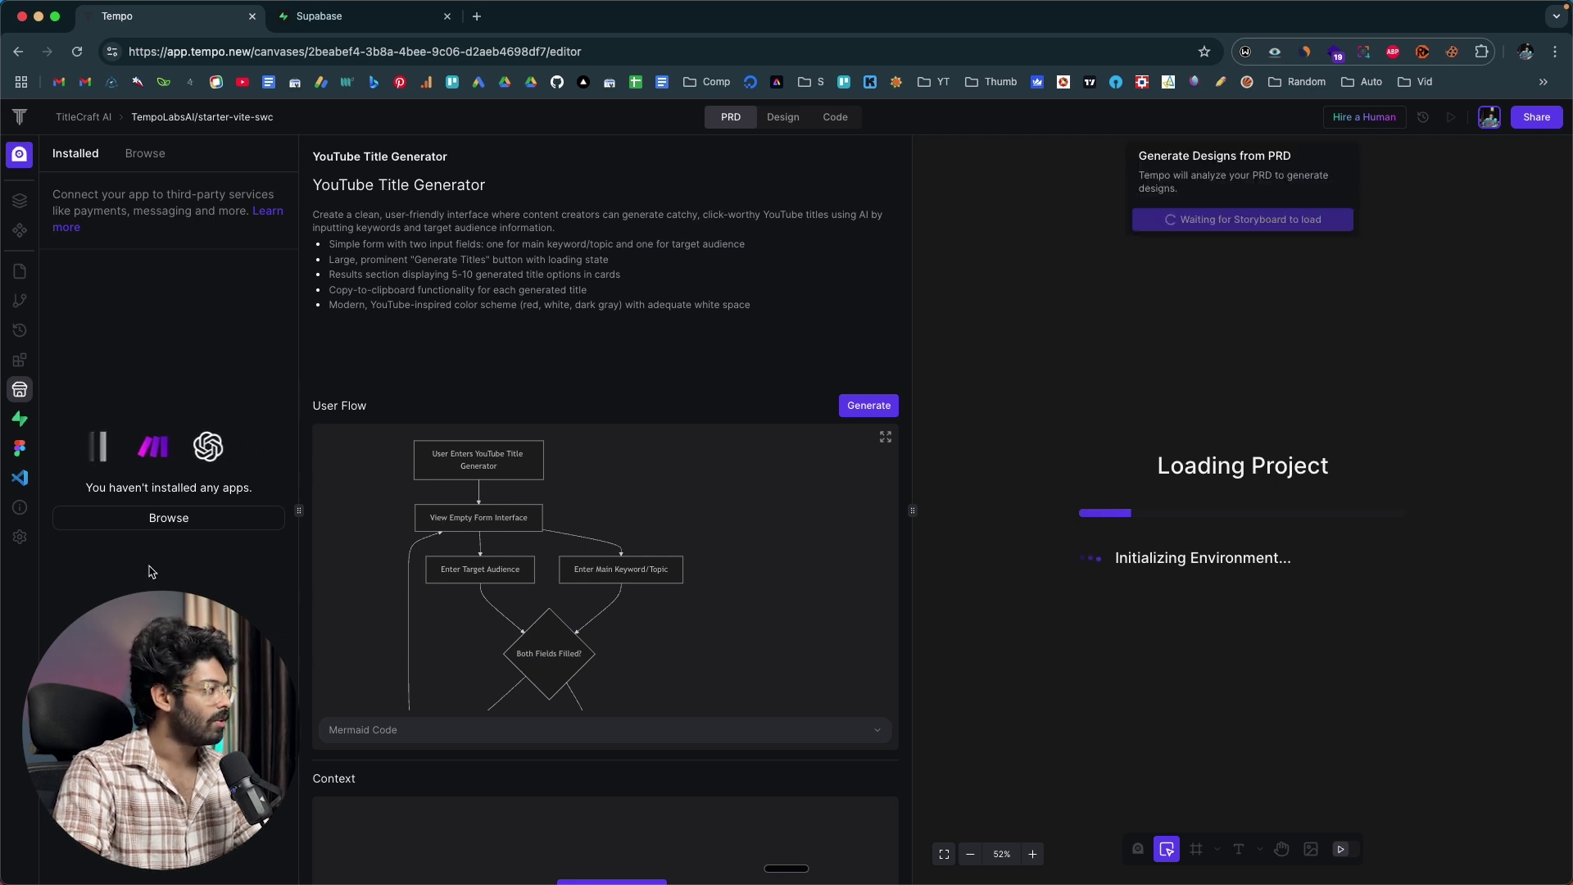
{"action": "left_click", "coordinate": [169, 519]}
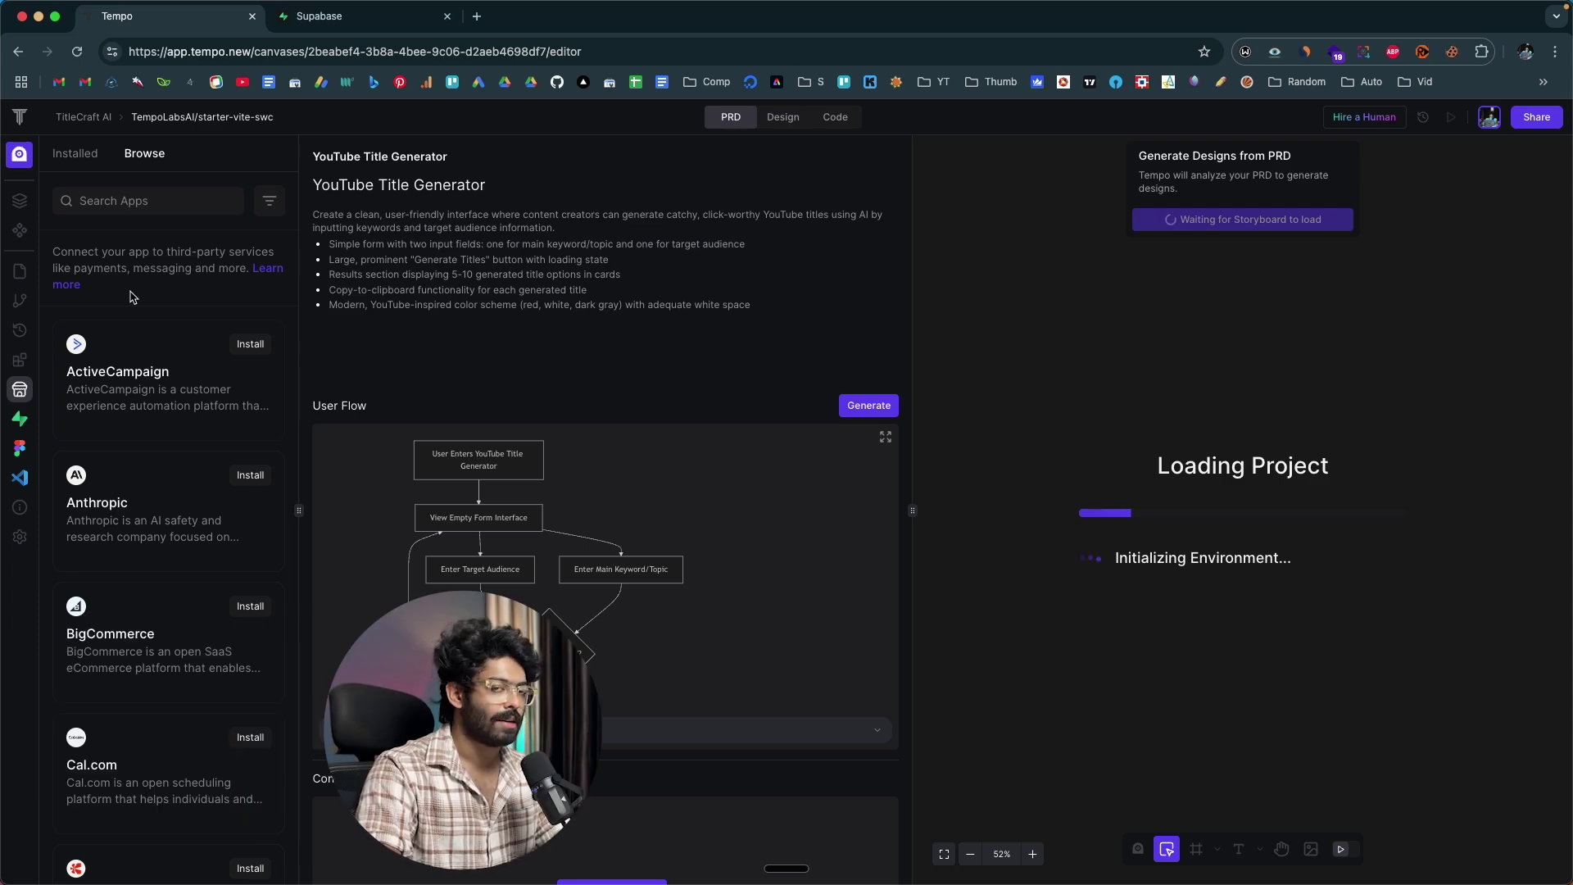
{"action": "scroll", "coordinate": [145, 450], "scroll_direction": "down", "scroll_amount": 20}
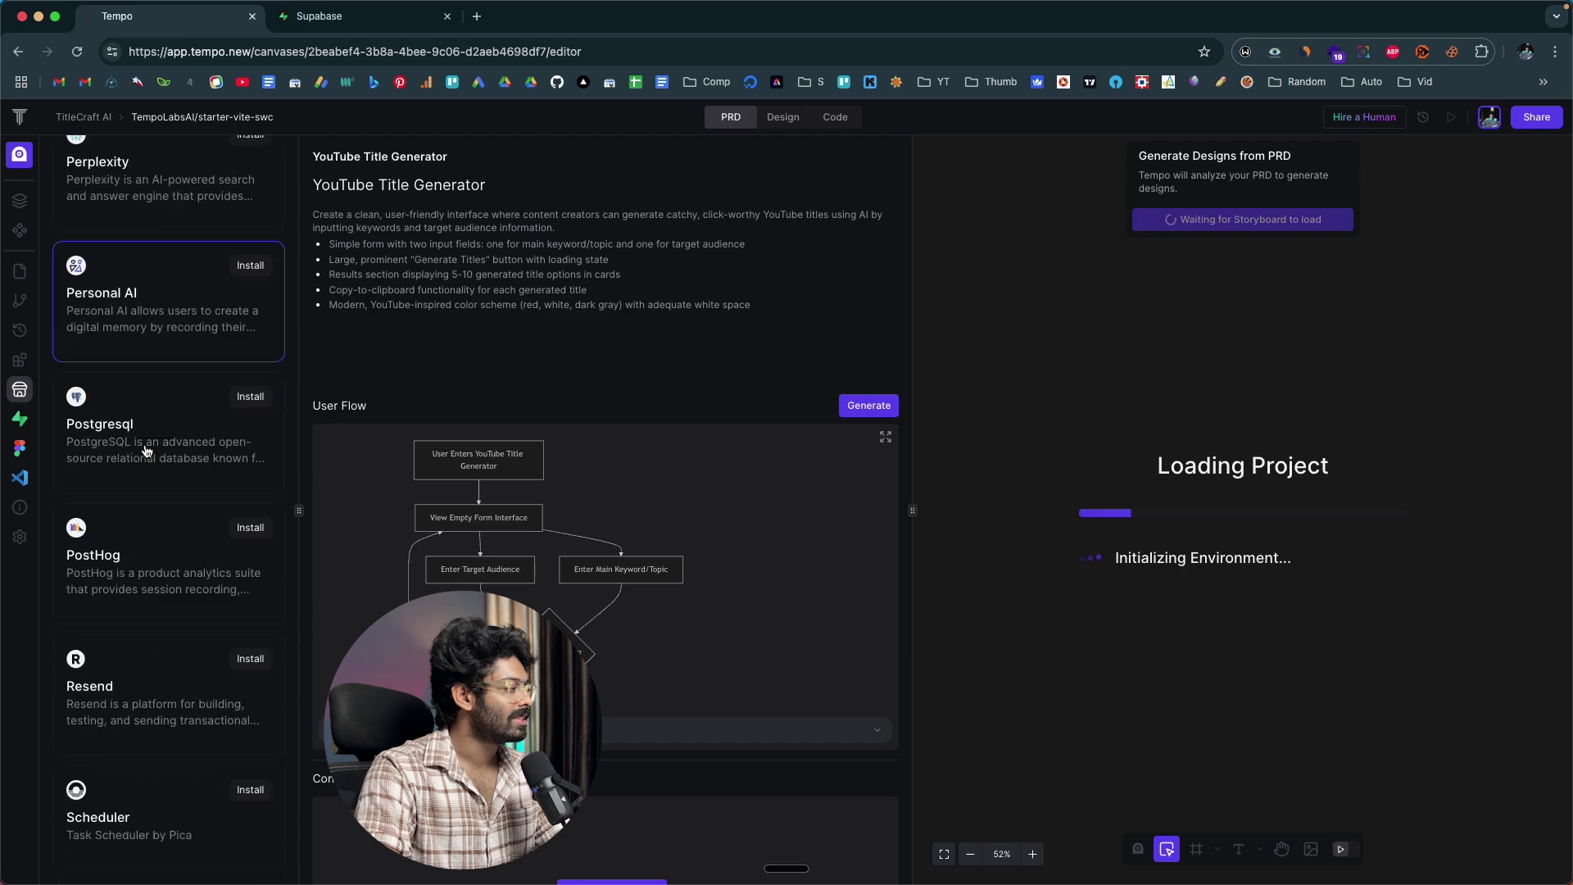
{"action": "scroll", "coordinate": [145, 450], "scroll_direction": "down", "scroll_amount": 10}
{"action": "scroll", "coordinate": [145, 450], "scroll_direction": "up", "scroll_amount": 20}
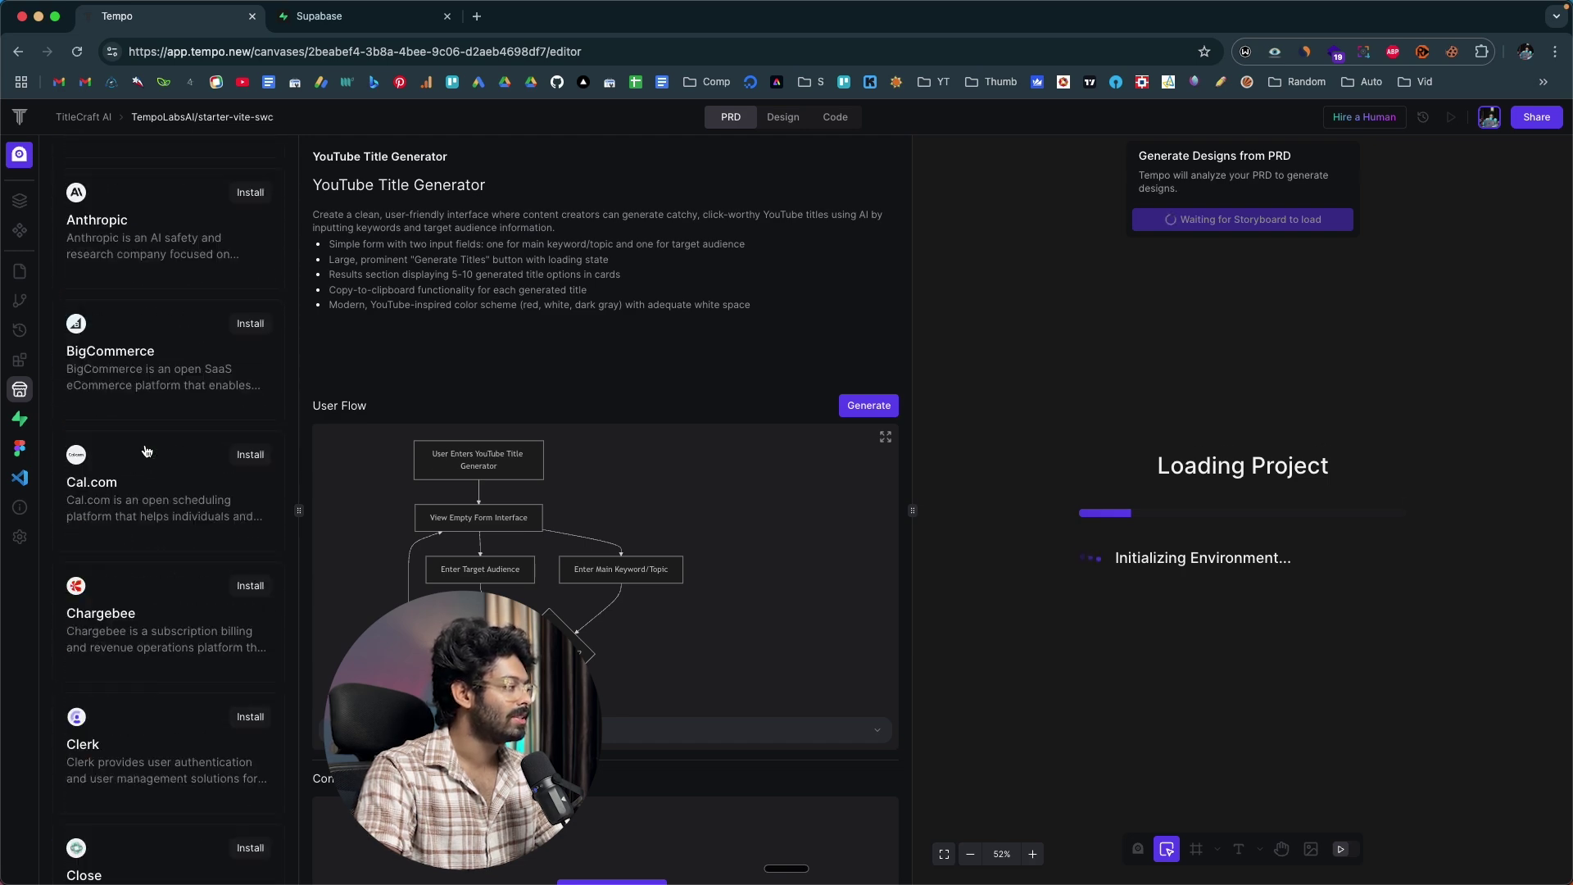
{"action": "scroll", "coordinate": [145, 450], "scroll_direction": "up", "scroll_amount": 4}
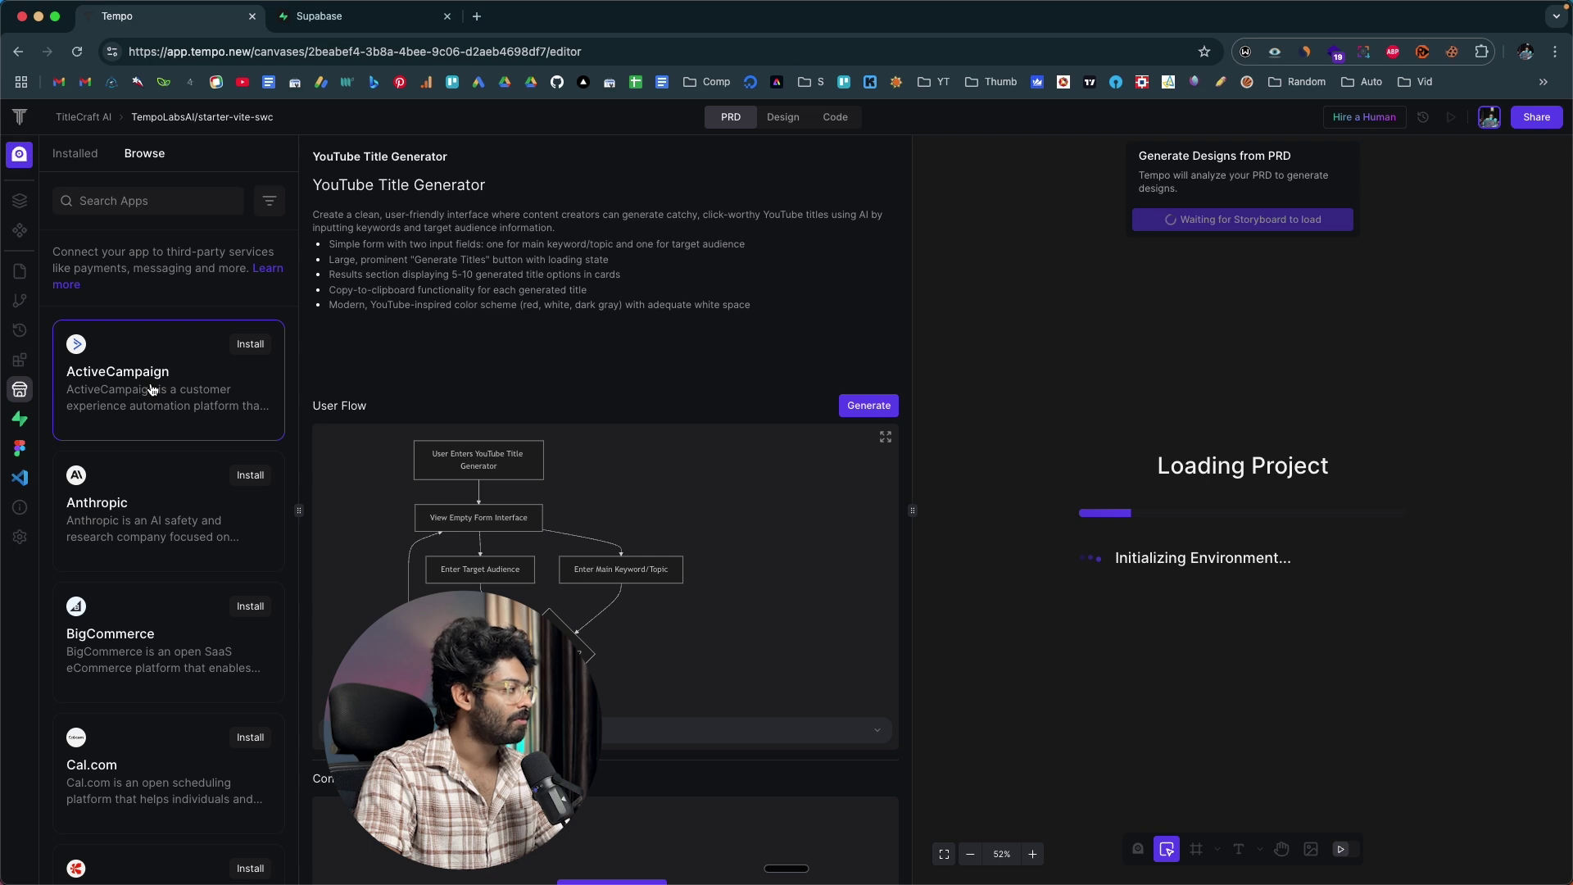
Step: Scroll down to the OpenAI integration and start installing it
{"action": "scroll", "coordinate": [147, 381], "scroll_direction": "down", "scroll_amount": 3}
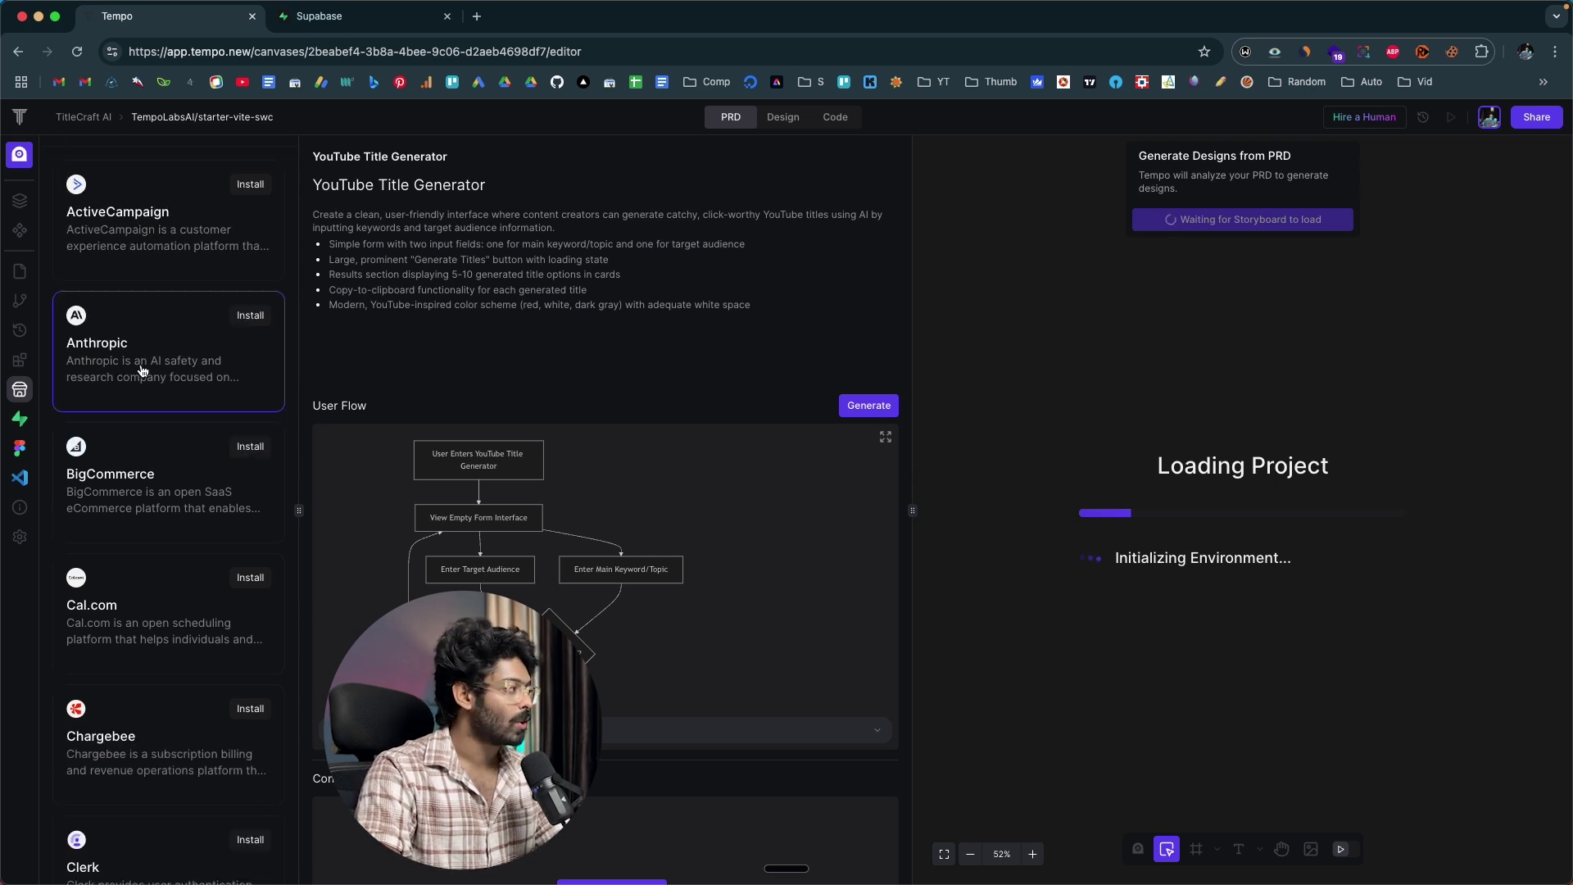
{"action": "scroll", "coordinate": [142, 371], "scroll_direction": "down", "scroll_amount": 2}
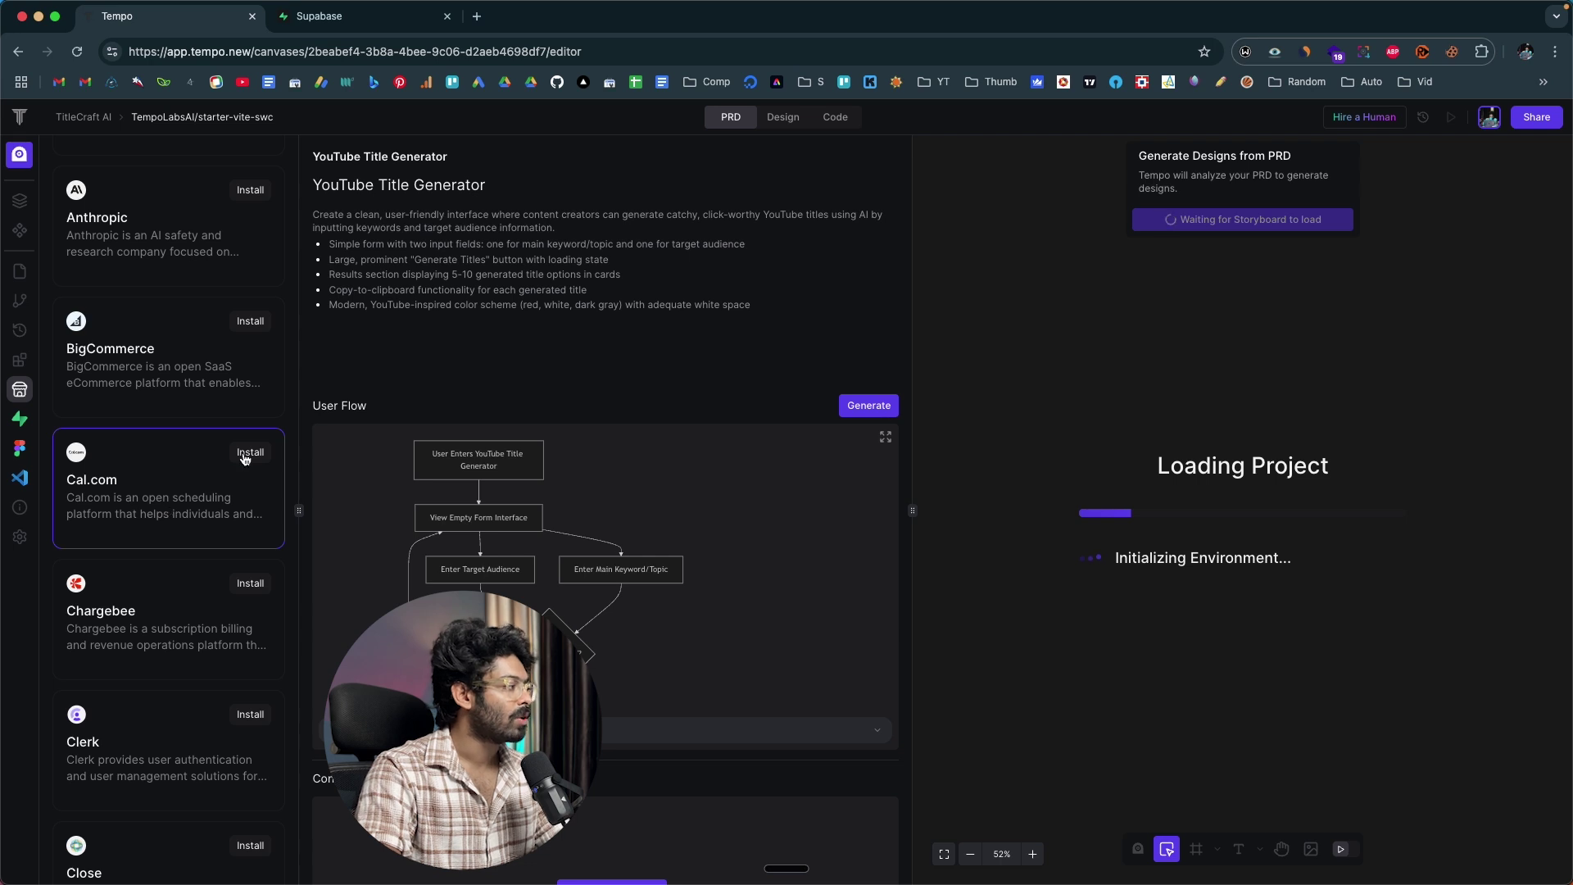
{"action": "scroll", "coordinate": [164, 516], "scroll_direction": "down", "scroll_amount": 3}
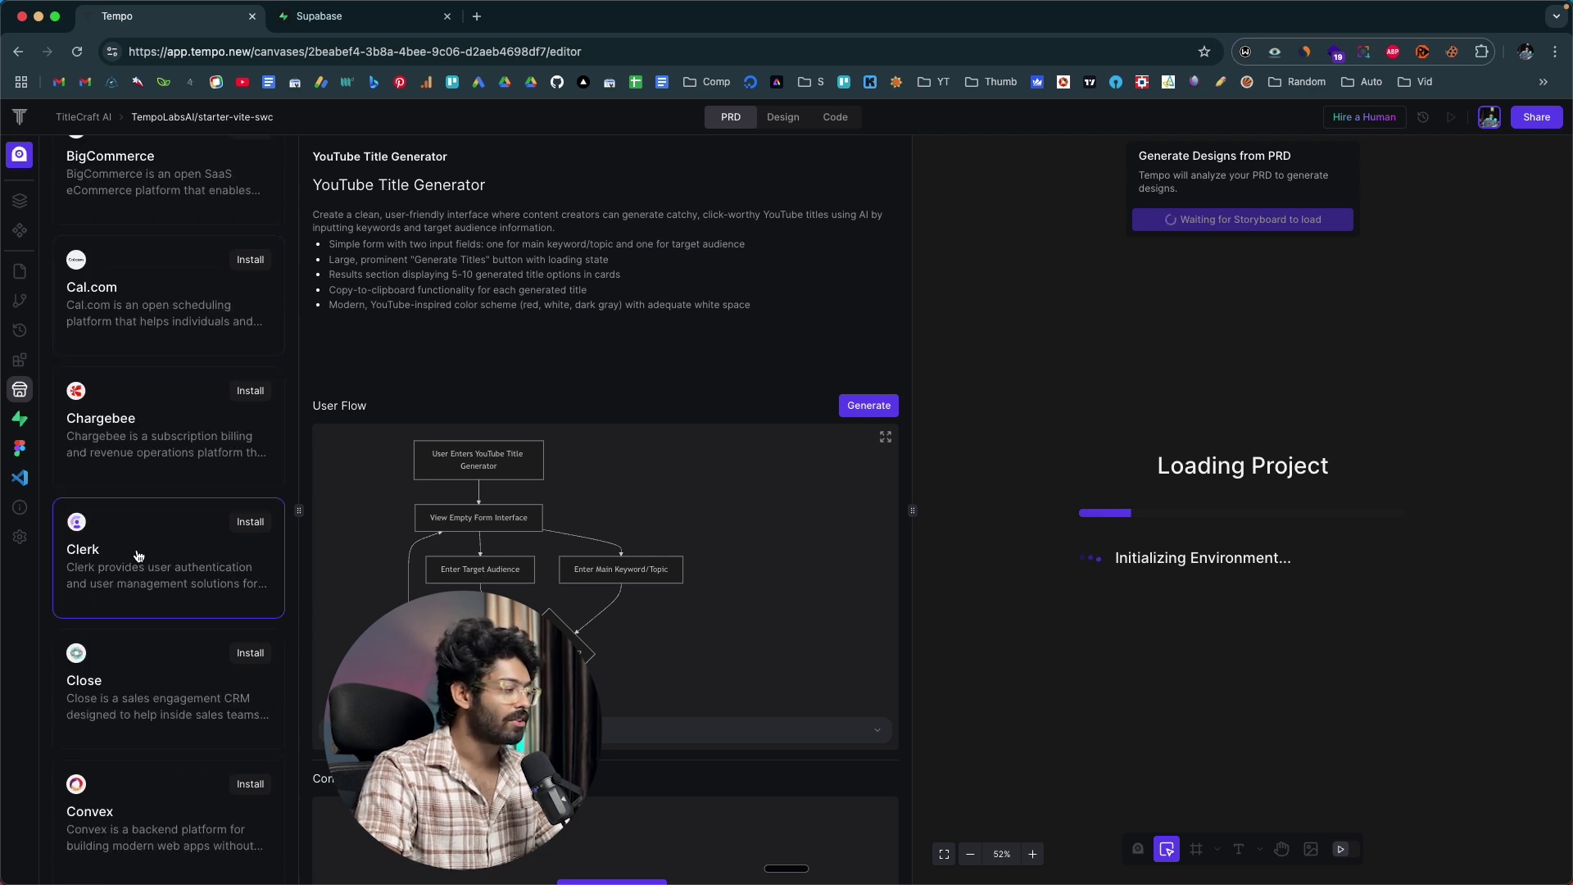
{"action": "scroll", "coordinate": [138, 556], "scroll_direction": "down", "scroll_amount": 5}
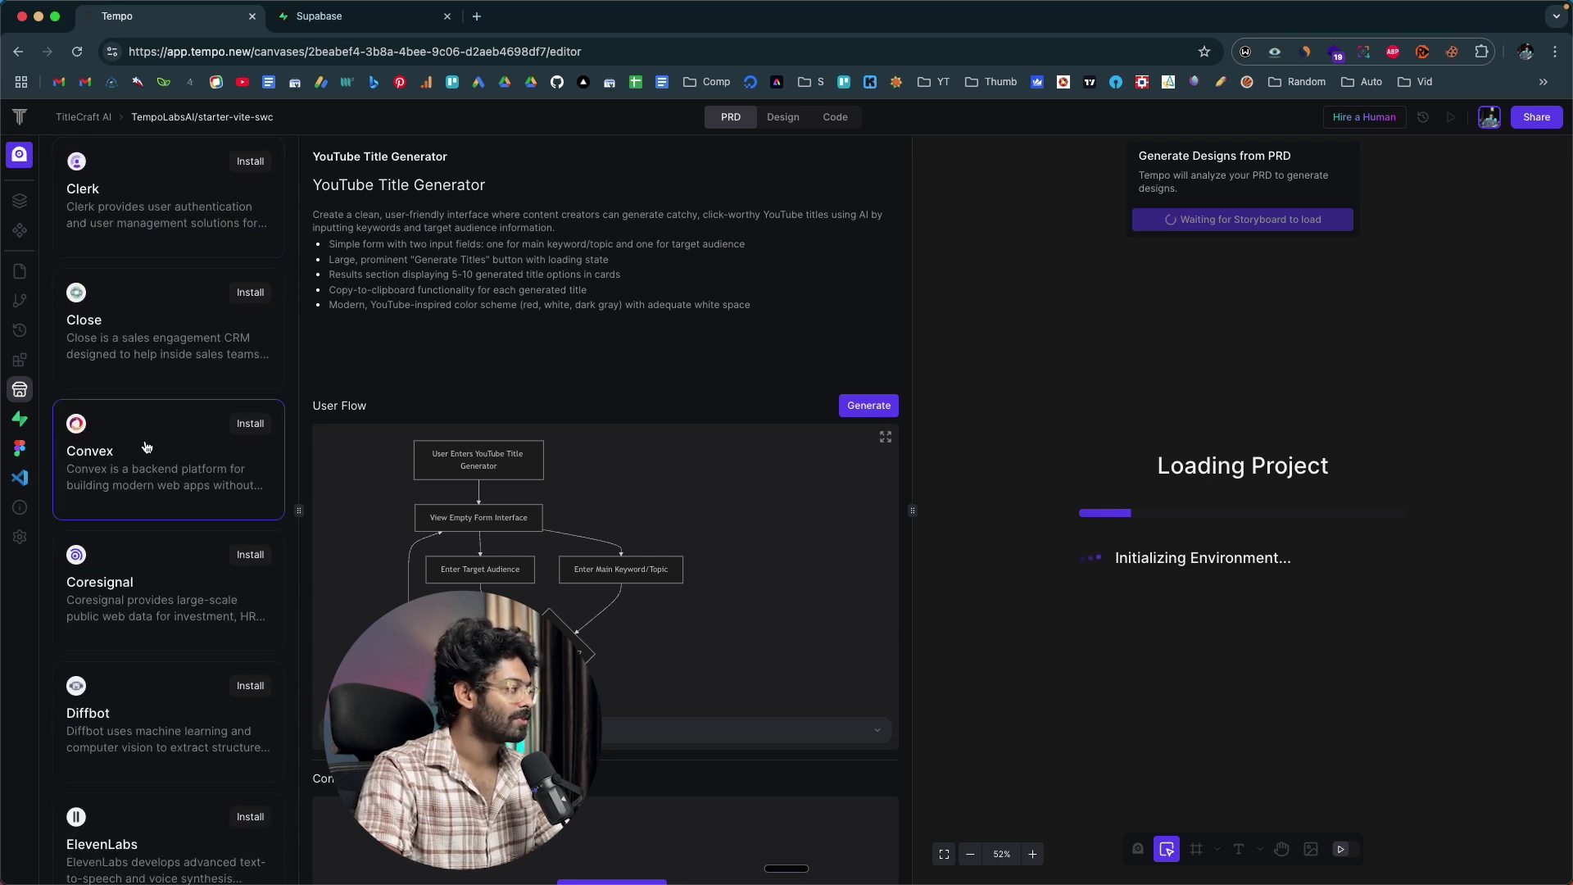
{"action": "scroll", "coordinate": [146, 447], "scroll_direction": "down", "scroll_amount": 4}
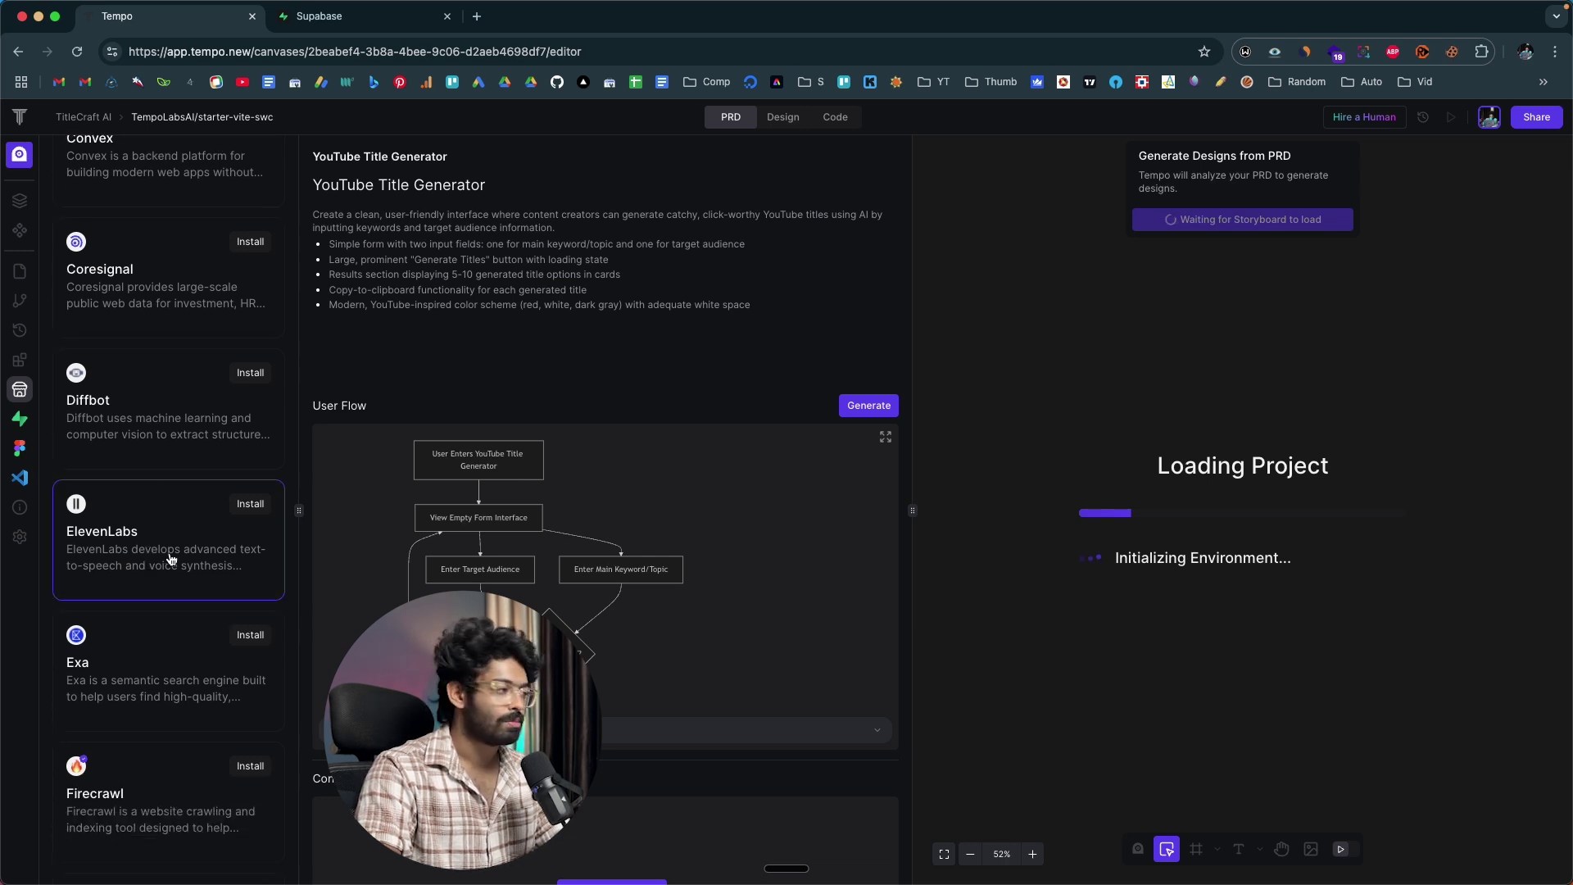
{"action": "scroll", "coordinate": [171, 559], "scroll_direction": "down", "scroll_amount": 4}
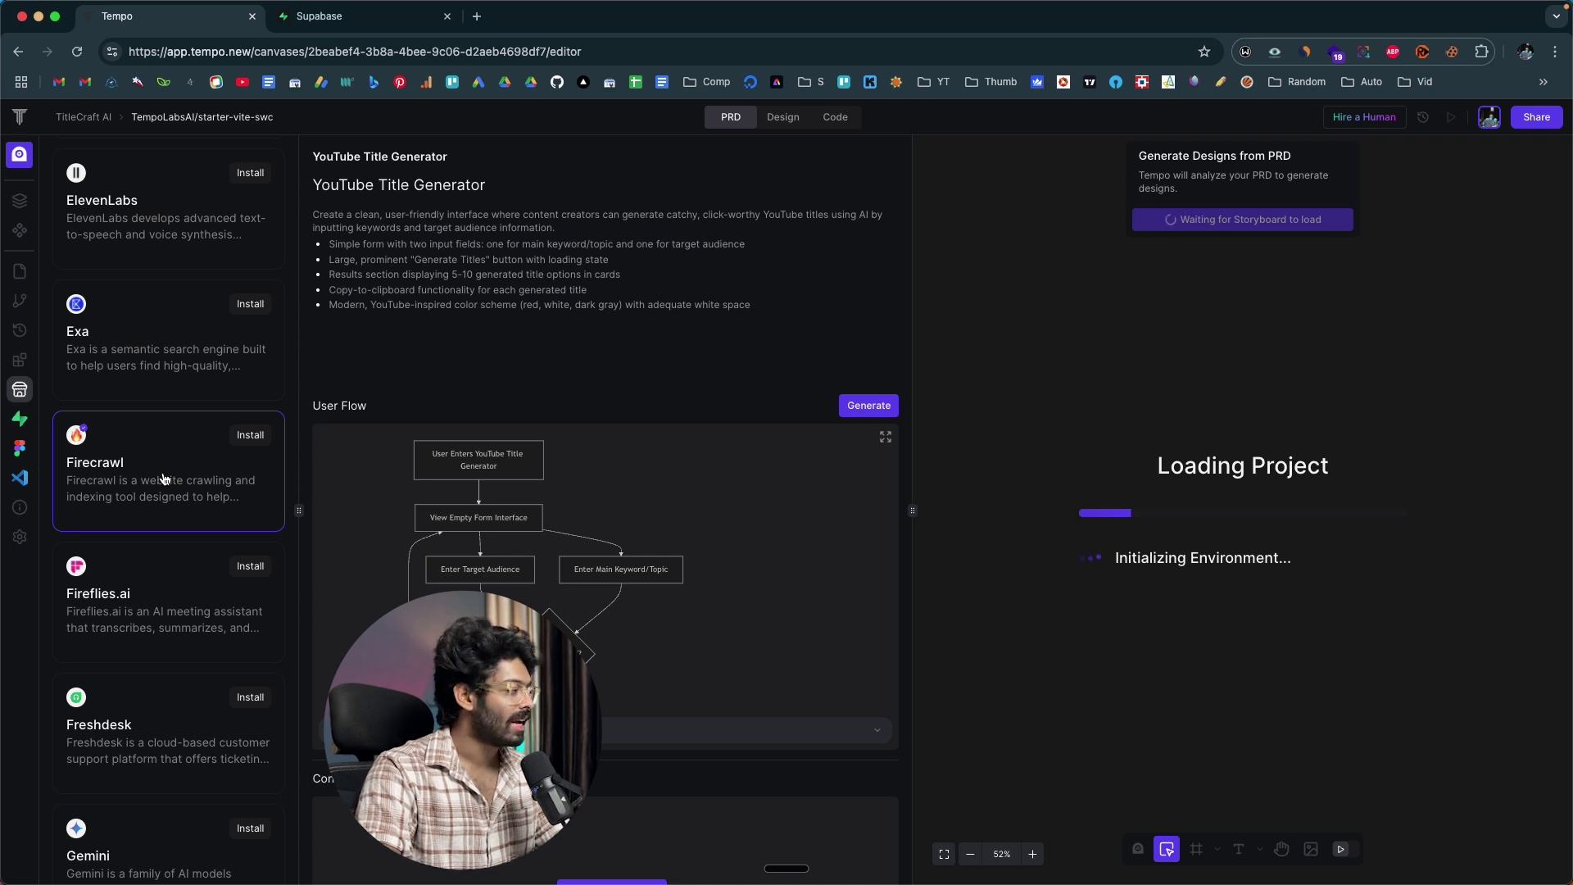
{"action": "scroll", "coordinate": [163, 479], "scroll_direction": "down", "scroll_amount": 4}
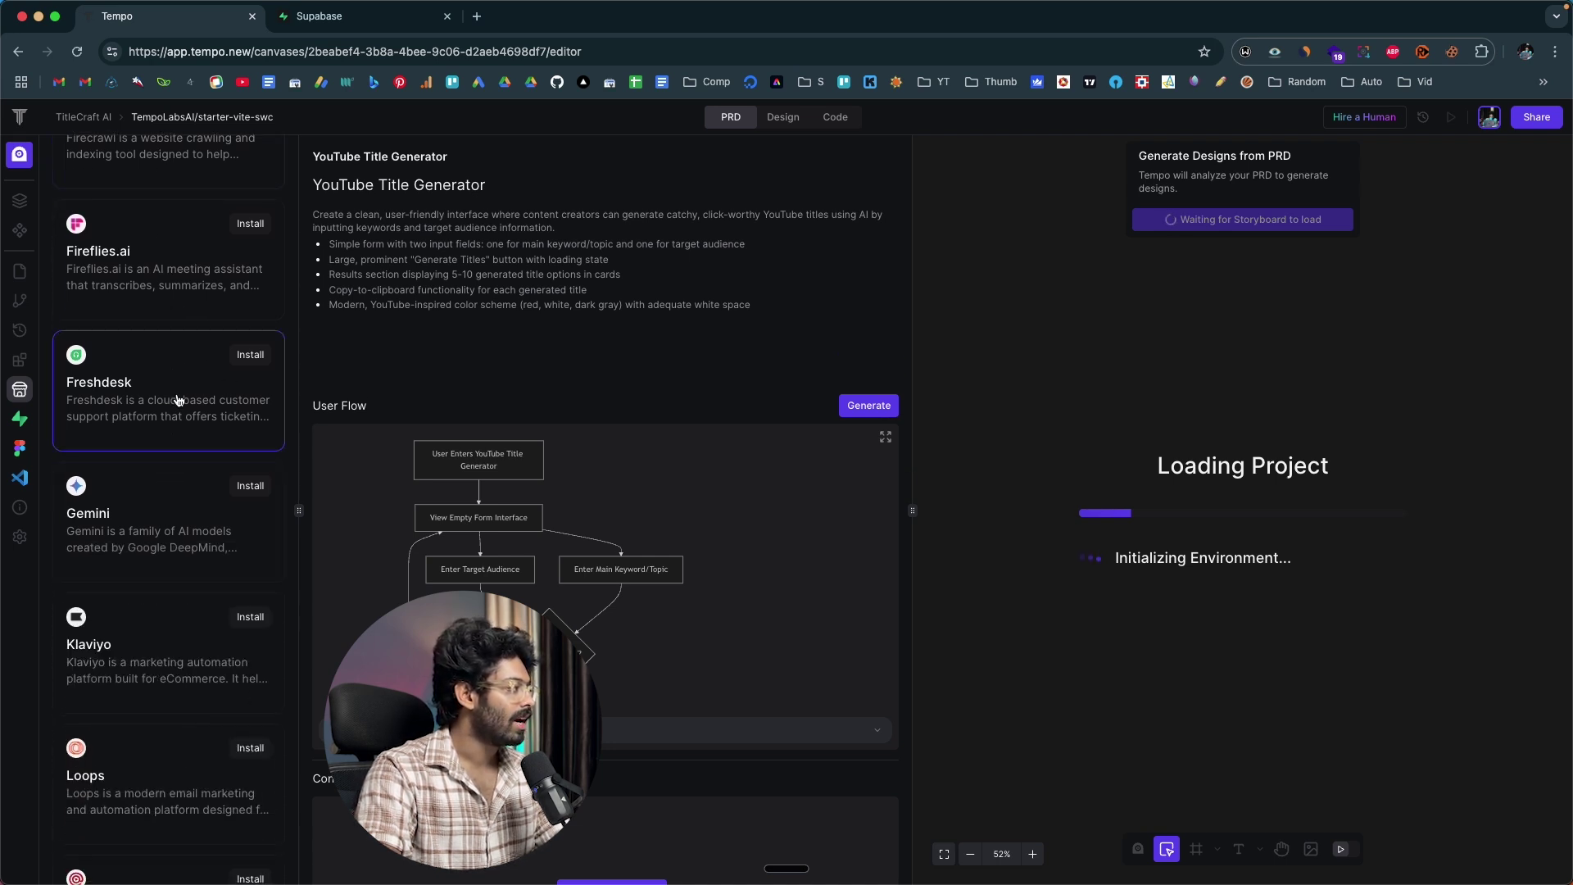
{"action": "scroll", "coordinate": [179, 401], "scroll_direction": "down", "scroll_amount": 5}
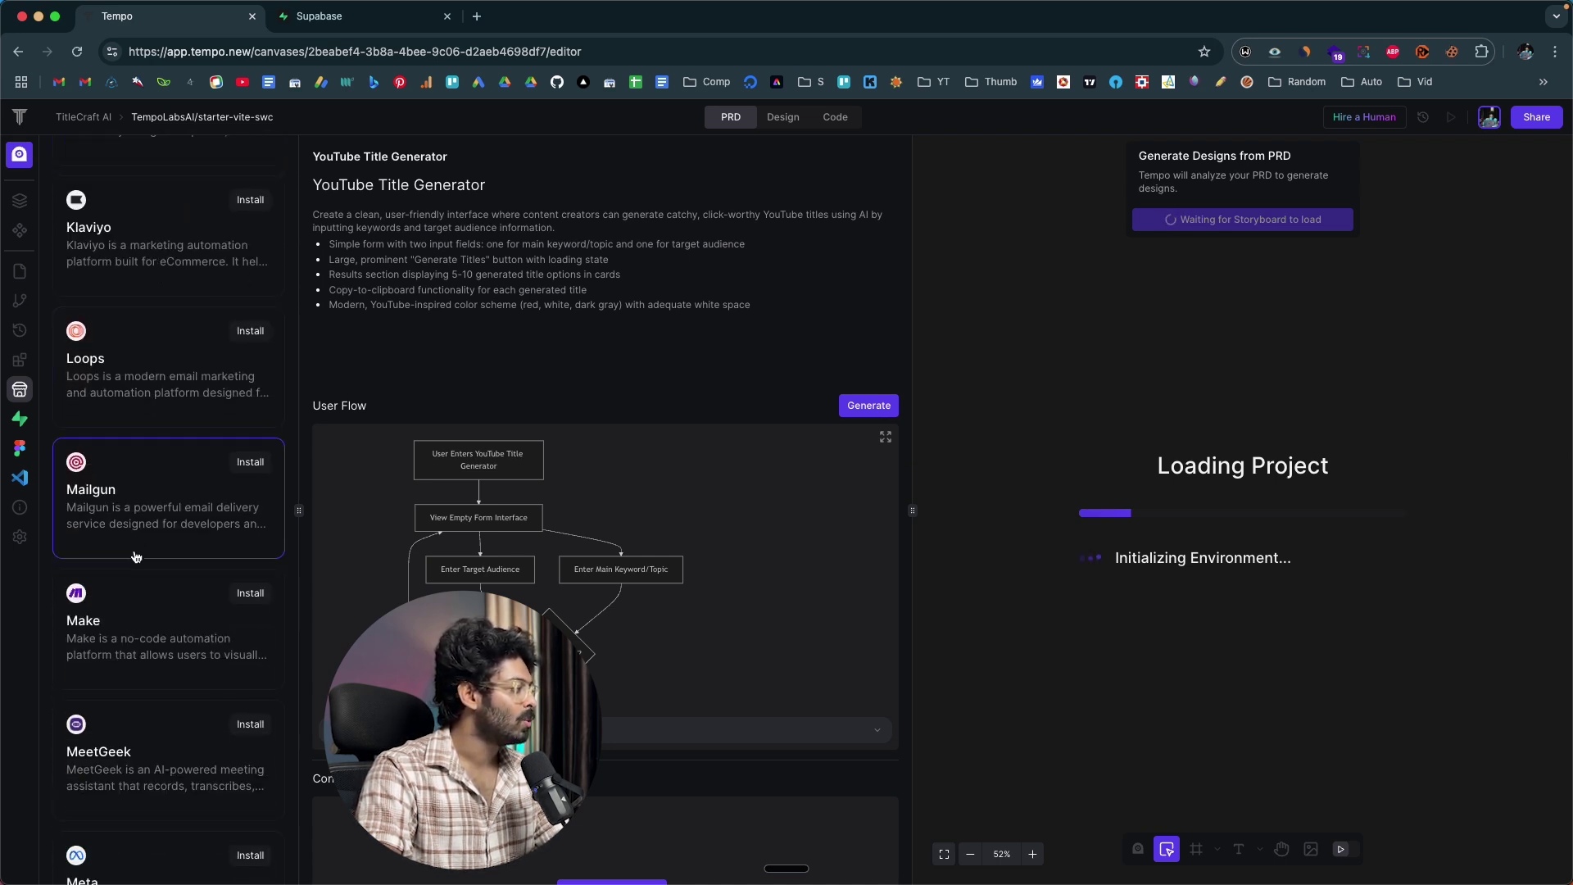
{"action": "scroll", "coordinate": [147, 524], "scroll_direction": "down", "scroll_amount": 2}
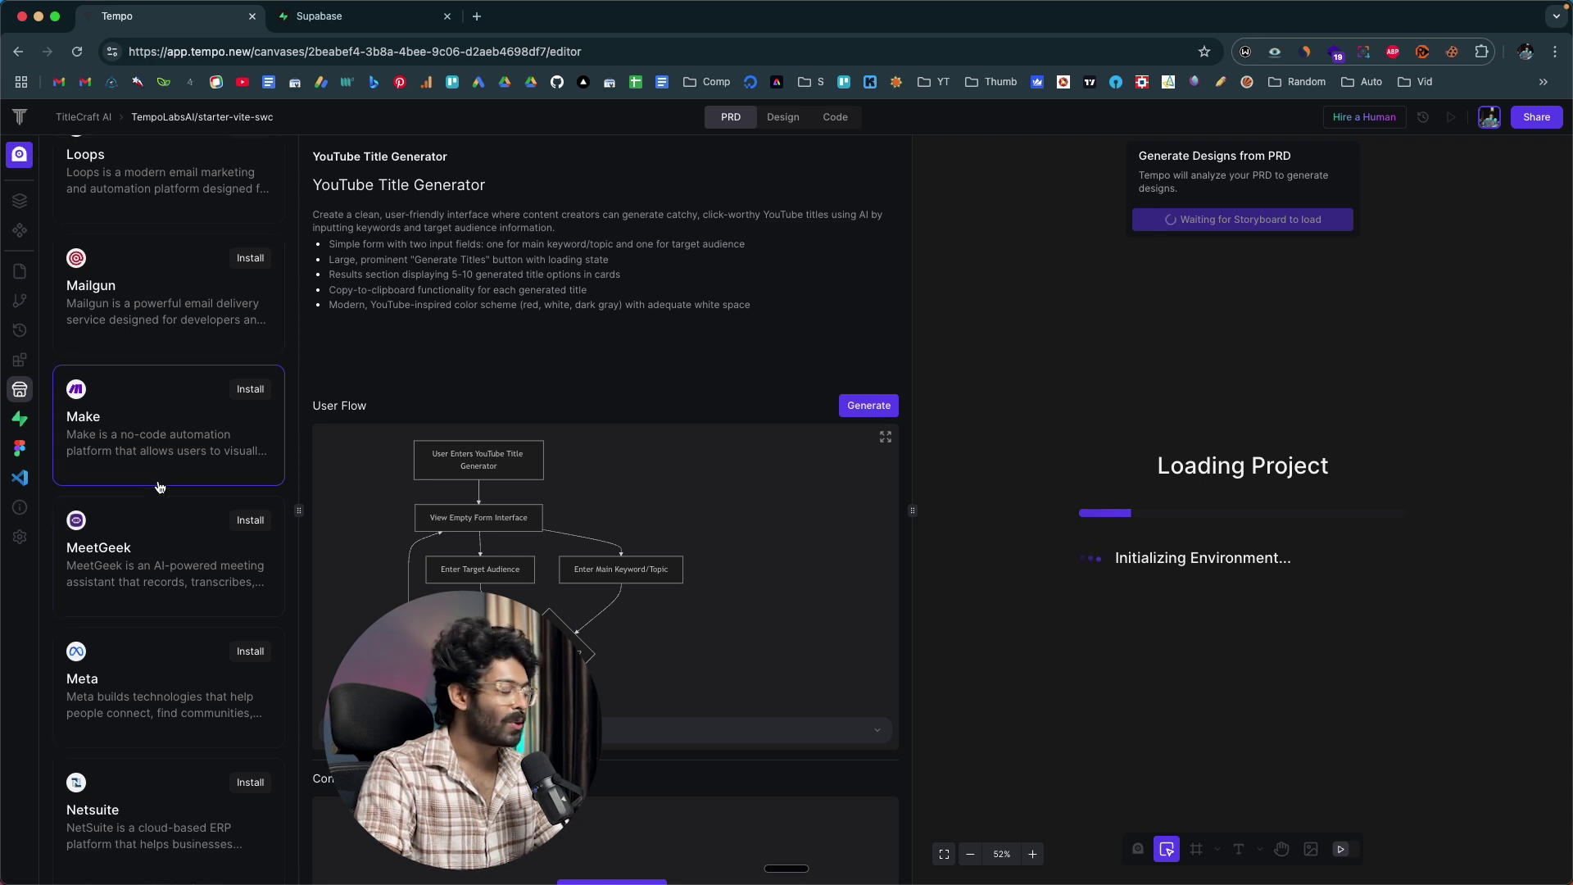
{"action": "scroll", "coordinate": [158, 484], "scroll_direction": "down", "scroll_amount": 5}
{"action": "scroll", "coordinate": [152, 397], "scroll_direction": "down", "scroll_amount": 4}
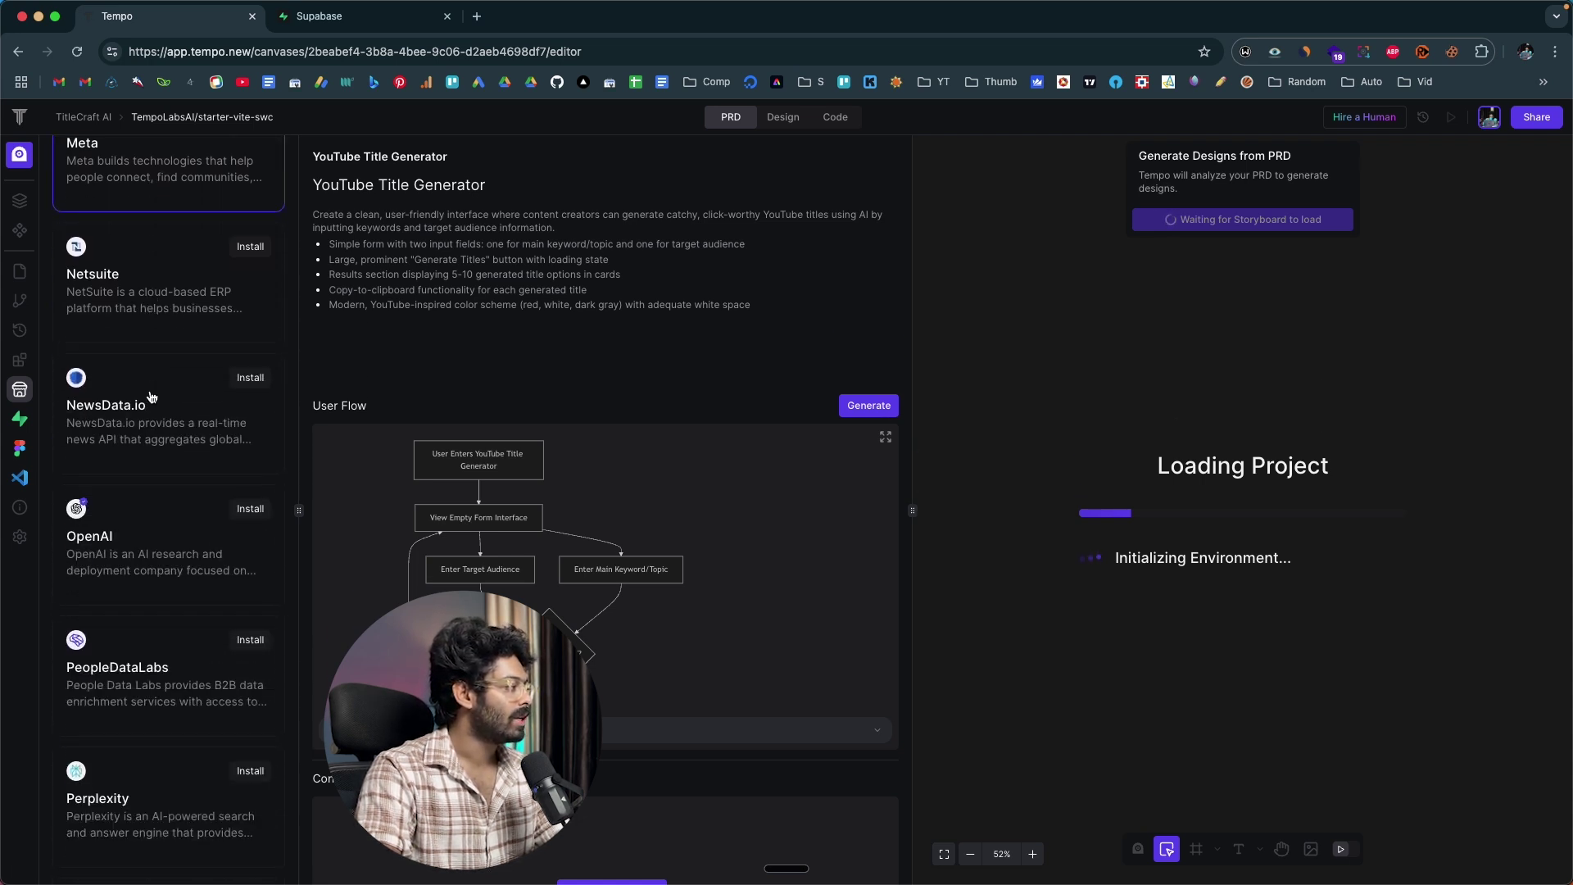
{"action": "scroll", "coordinate": [205, 437], "scroll_direction": "down", "scroll_amount": 8}
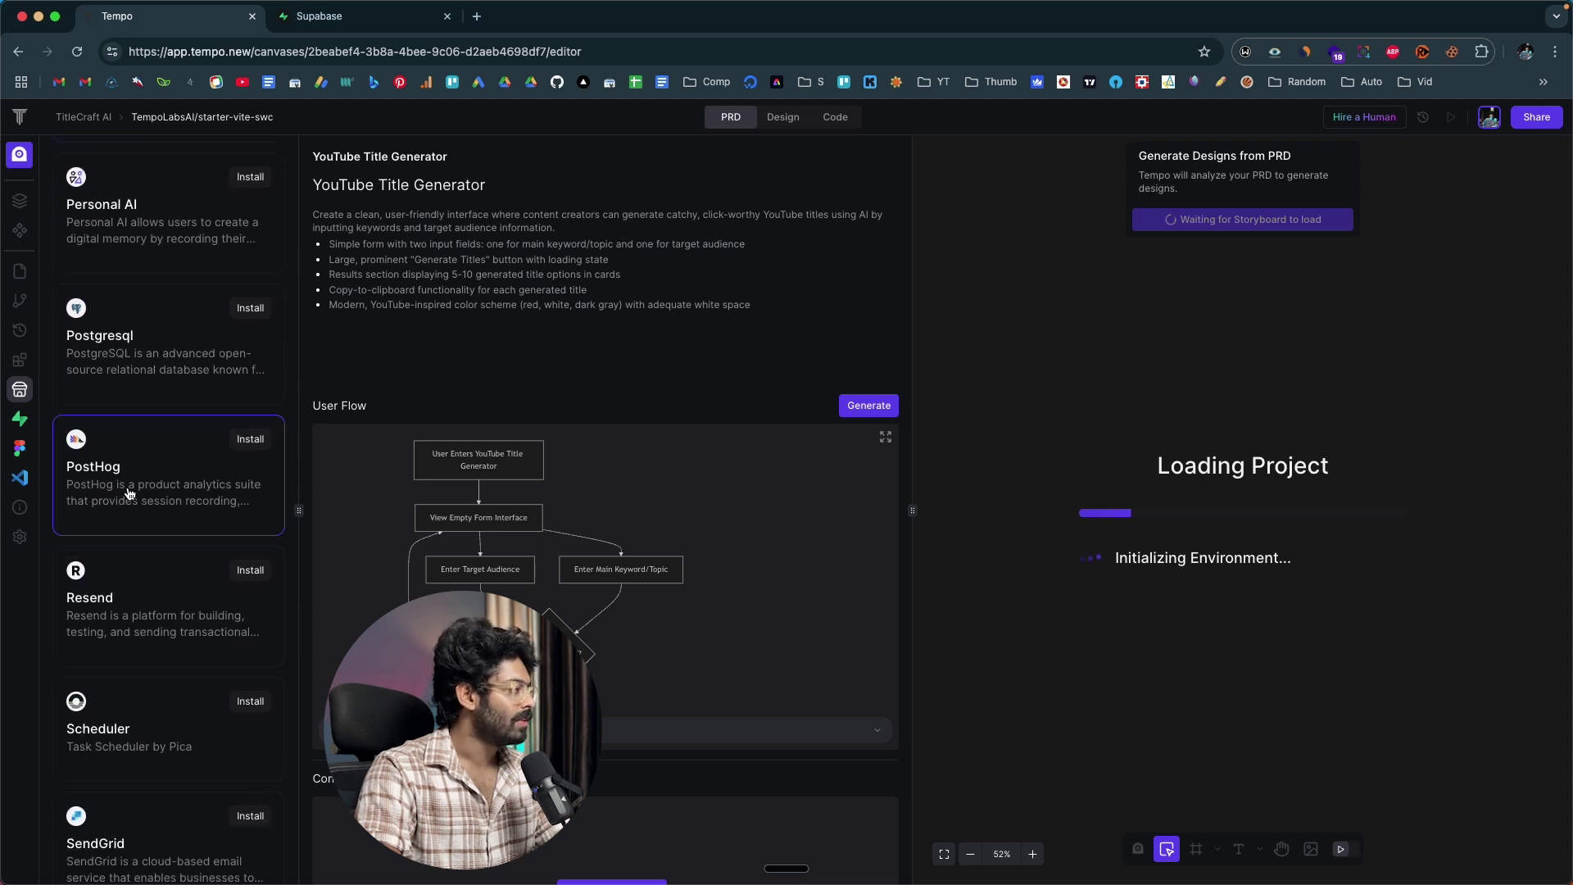
{"action": "scroll", "coordinate": [129, 493], "scroll_direction": "down", "scroll_amount": 2}
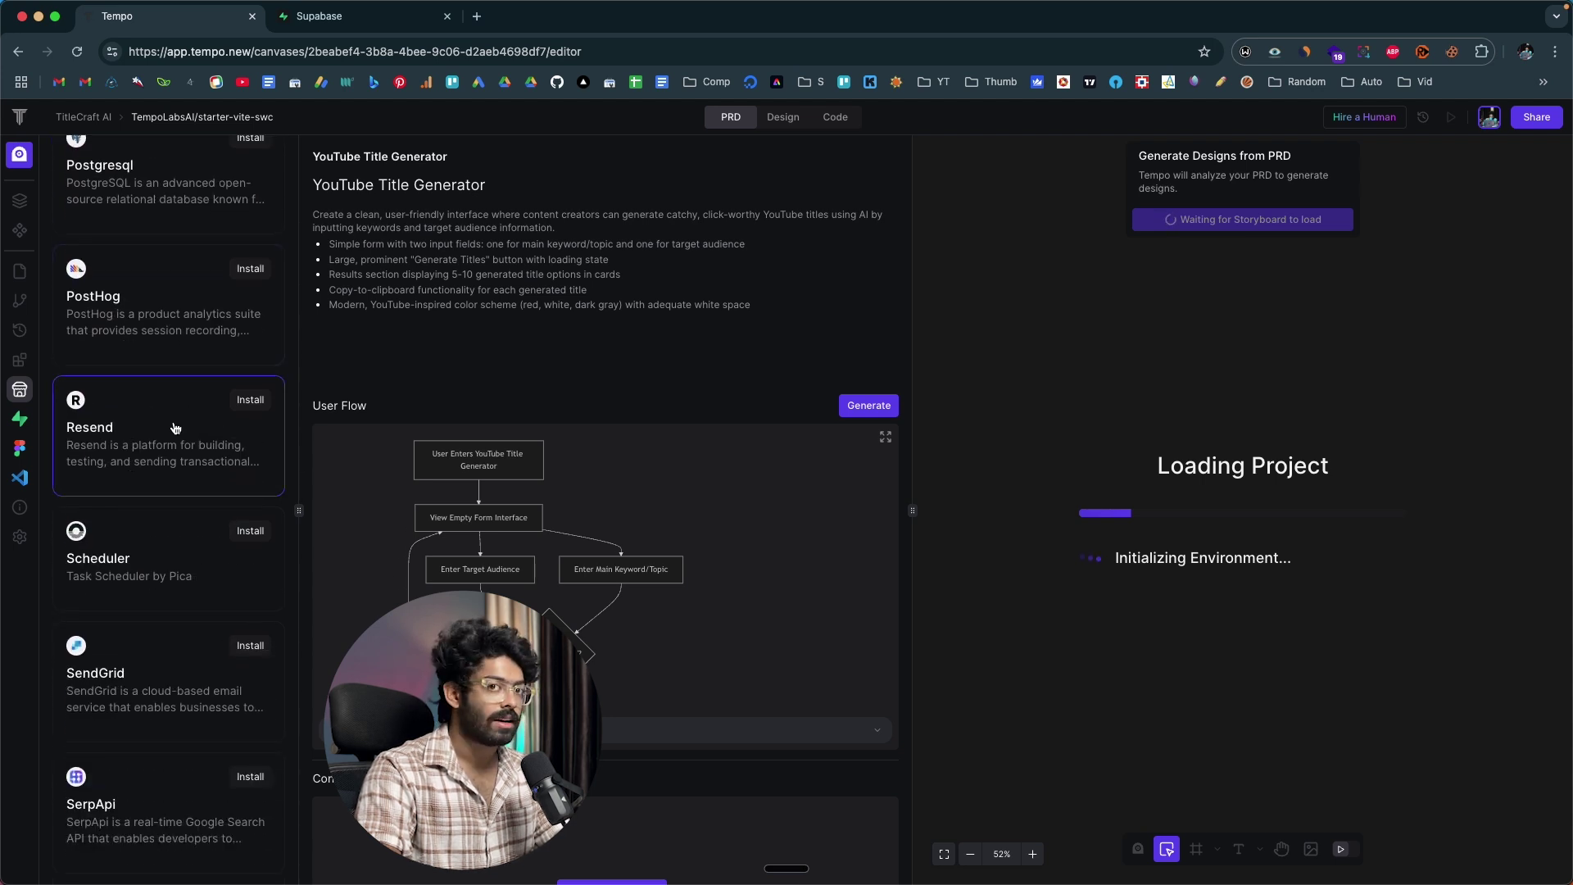
{"action": "scroll", "coordinate": [175, 427], "scroll_direction": "down", "scroll_amount": 3}
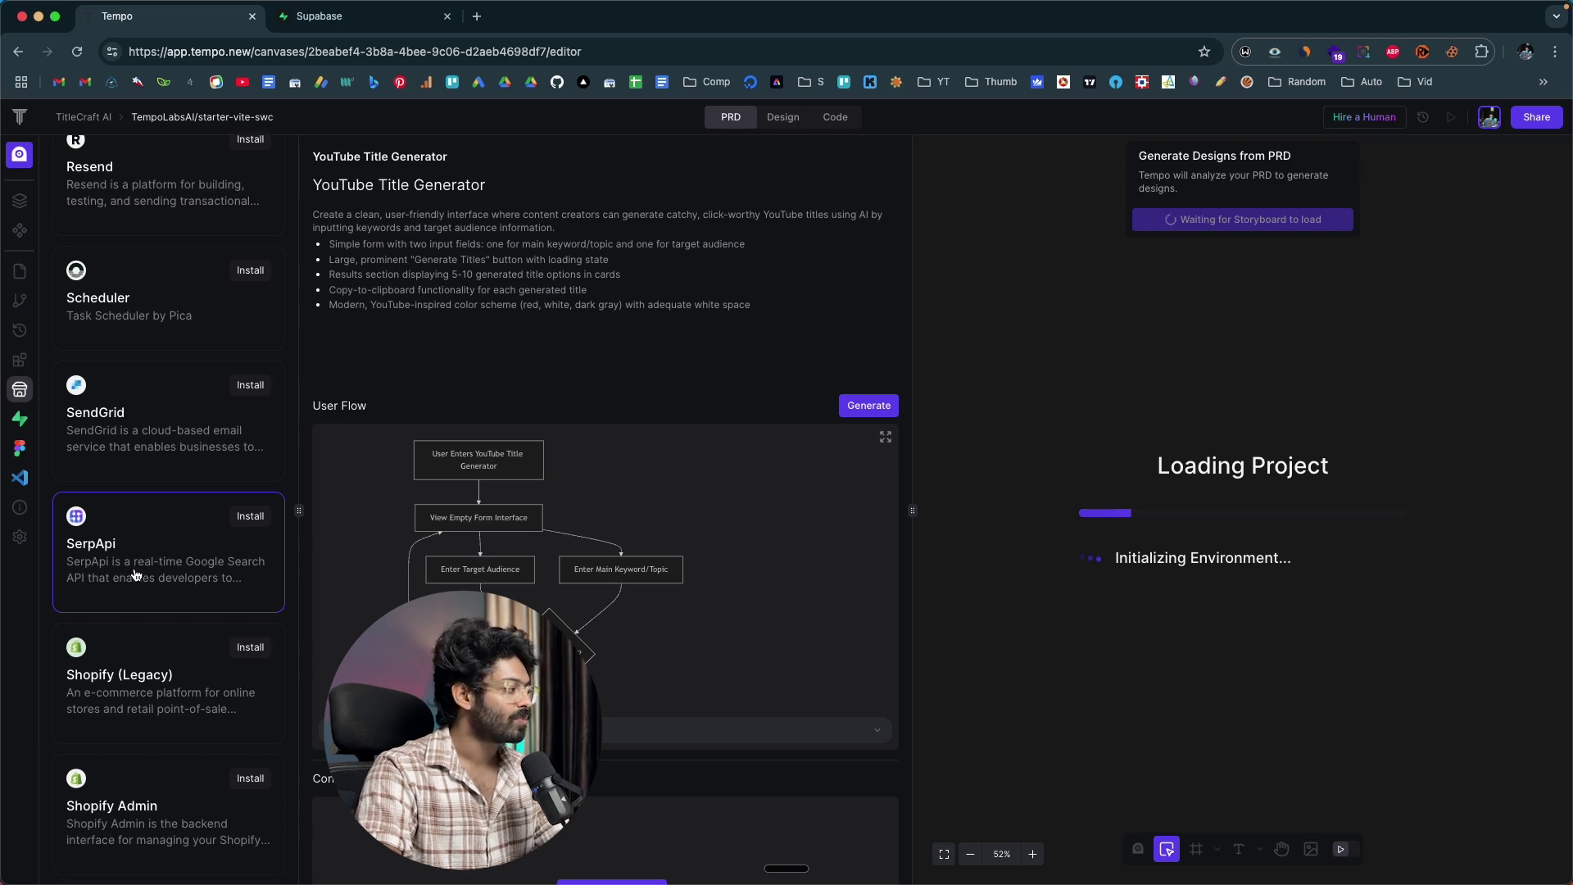
{"action": "scroll", "coordinate": [164, 574], "scroll_direction": "down", "scroll_amount": 7}
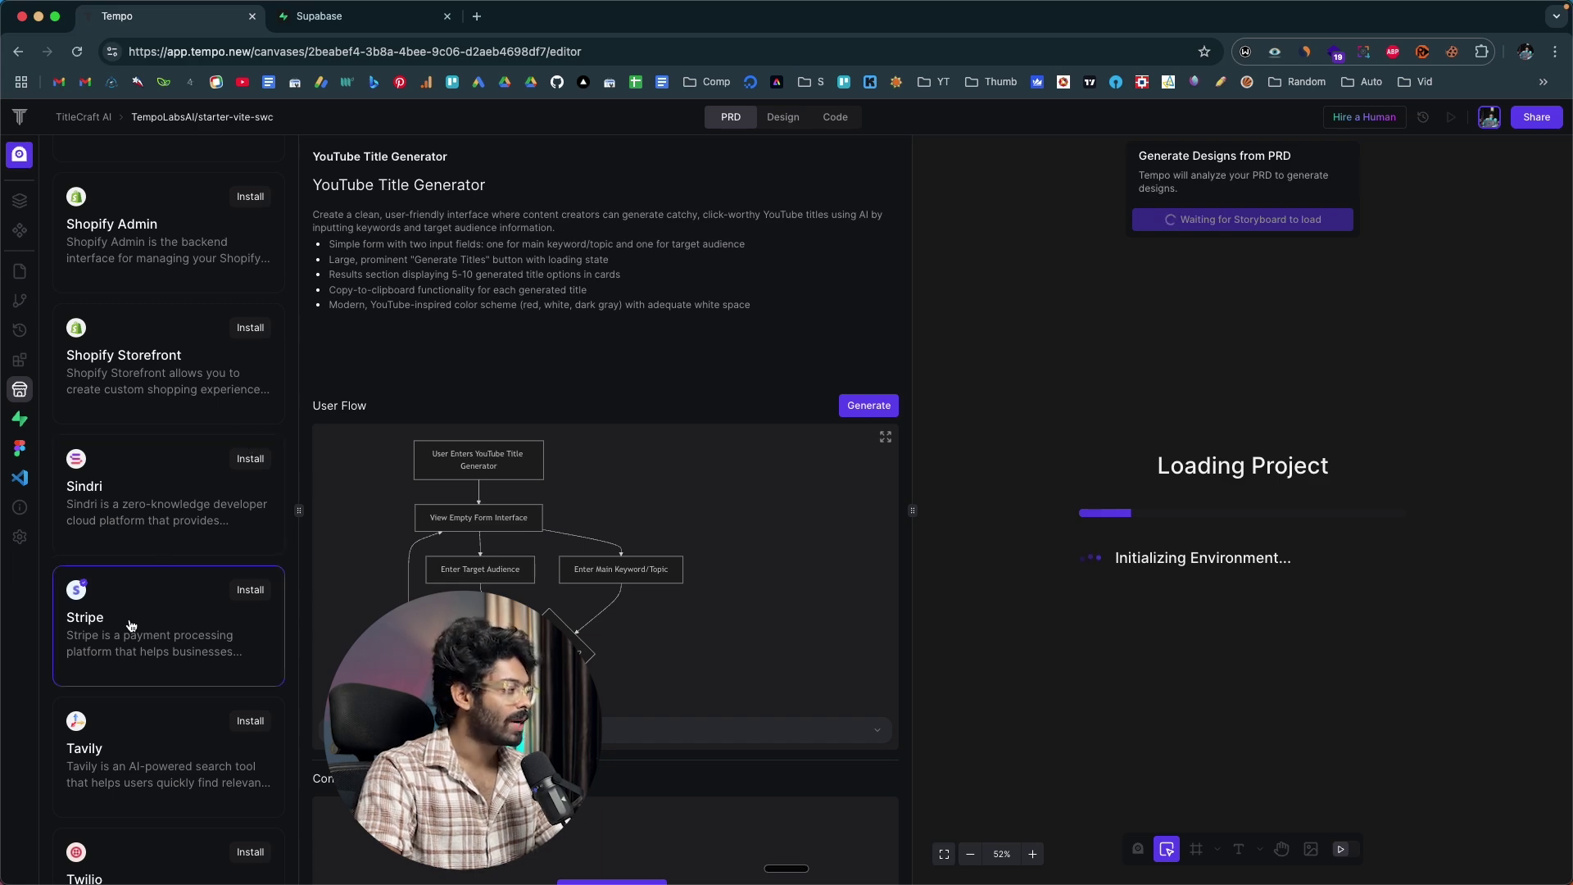
{"action": "scroll", "coordinate": [140, 655], "scroll_direction": "down", "scroll_amount": 7}
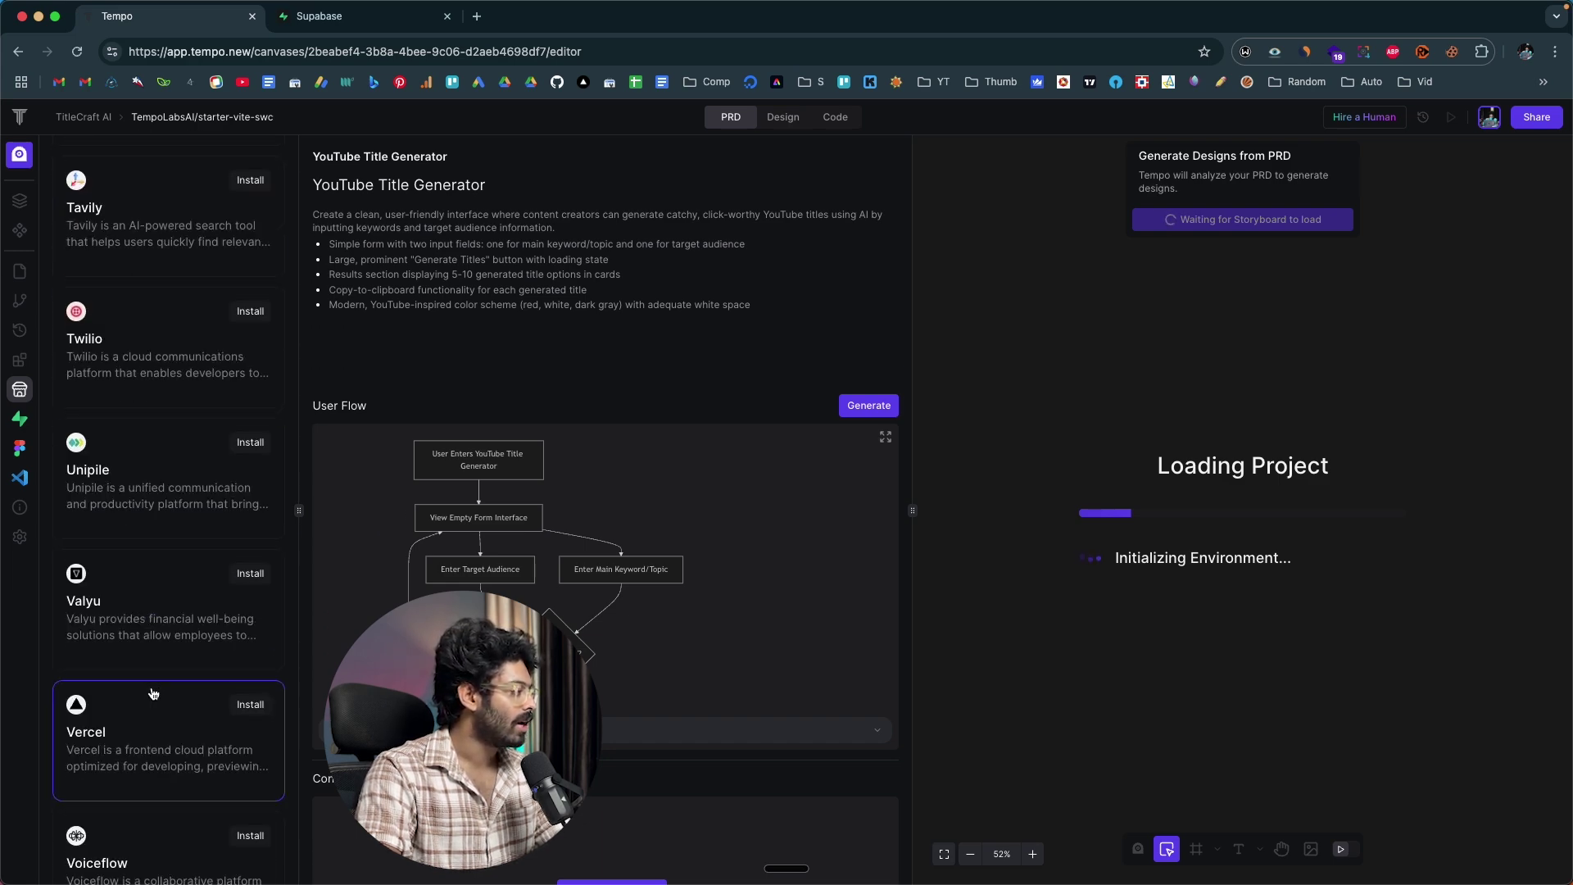
{"action": "scroll", "coordinate": [148, 680], "scroll_direction": "down", "scroll_amount": 9}
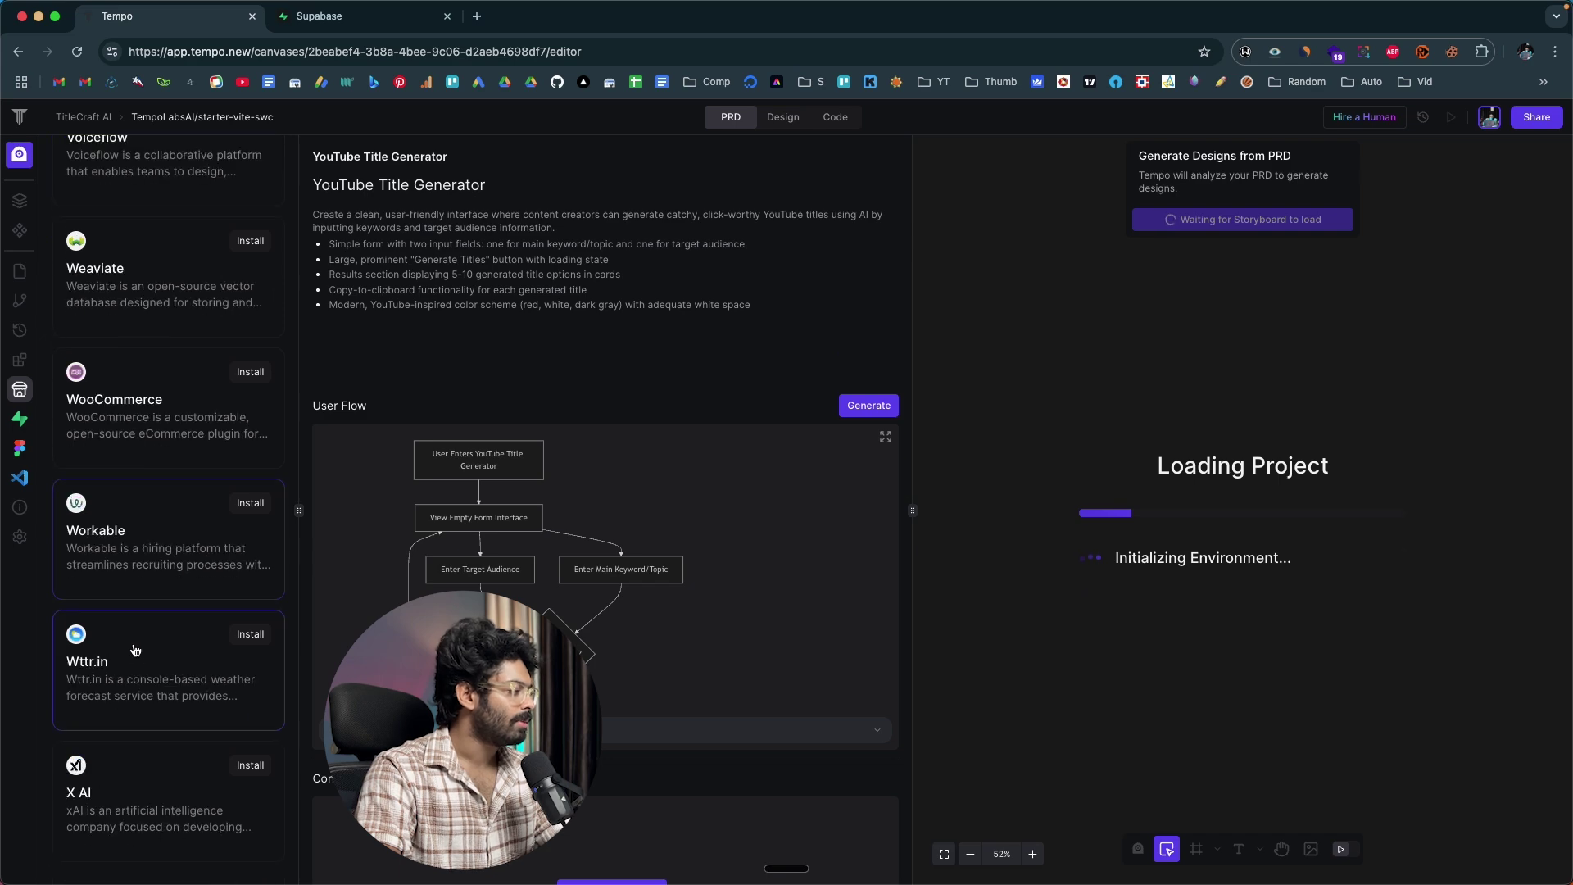
{"action": "scroll", "coordinate": [135, 650], "scroll_direction": "up", "scroll_amount": 20}
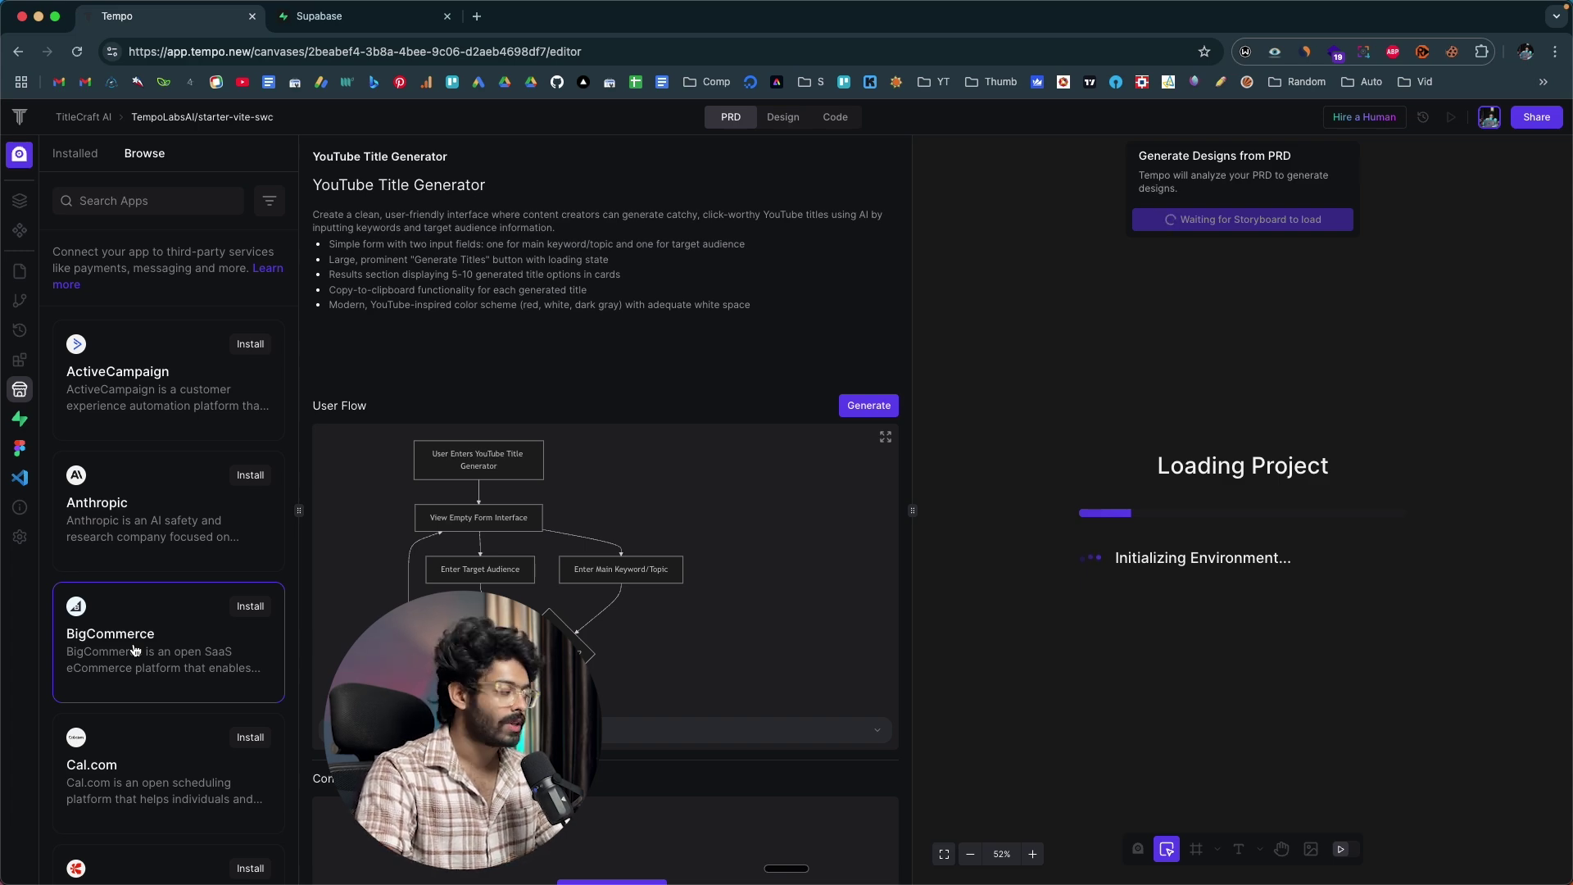
{"action": "scroll", "coordinate": [135, 650], "scroll_direction": "down", "scroll_amount": 15}
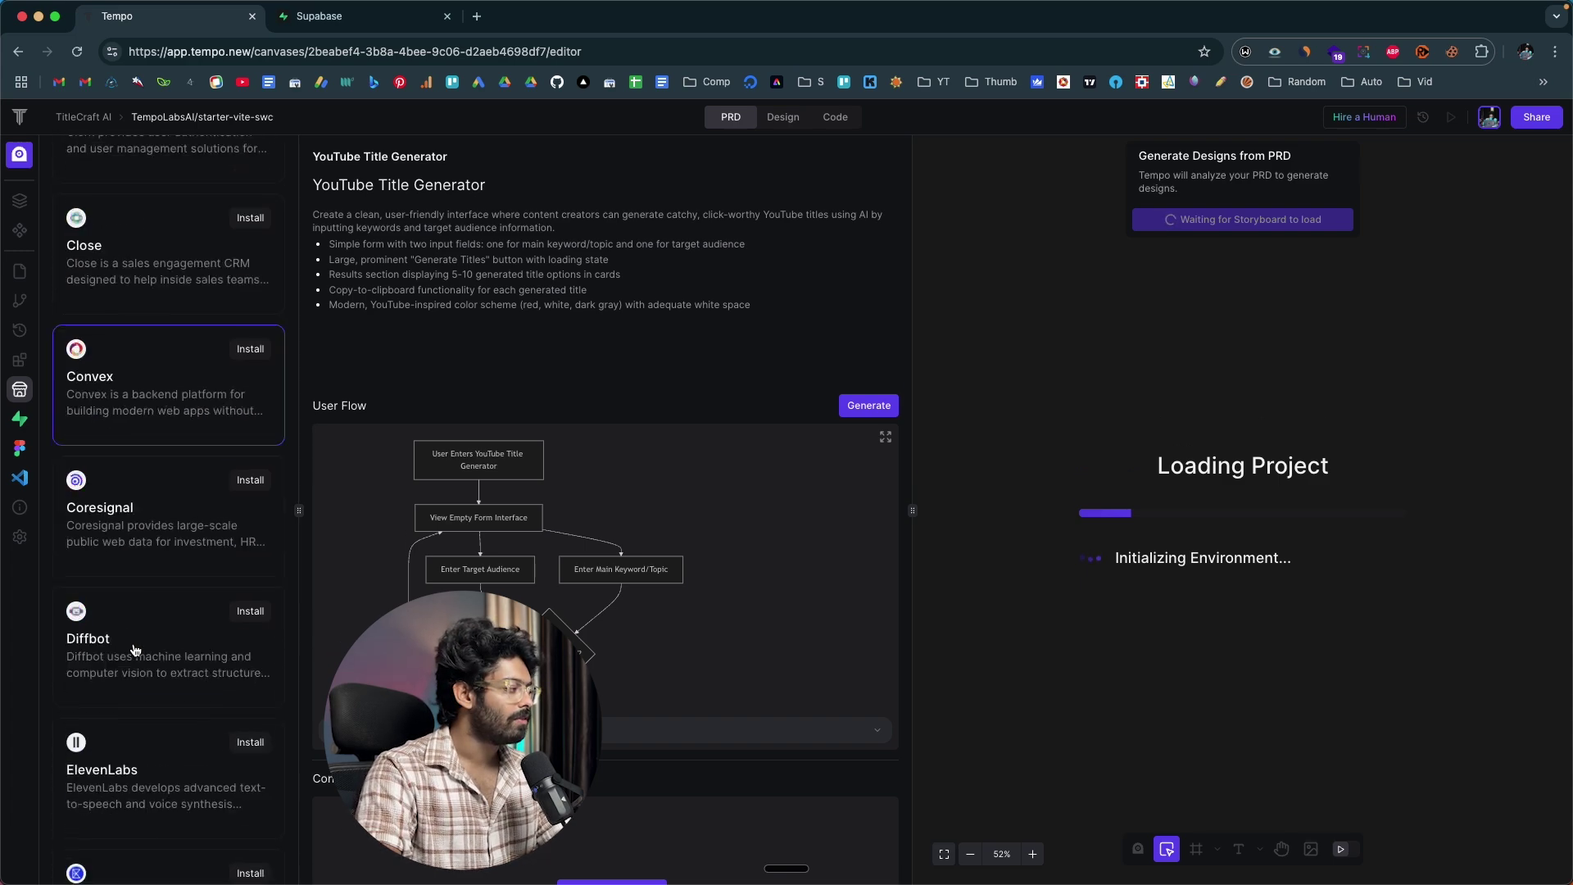
{"action": "scroll", "coordinate": [135, 650], "scroll_direction": "down", "scroll_amount": 1}
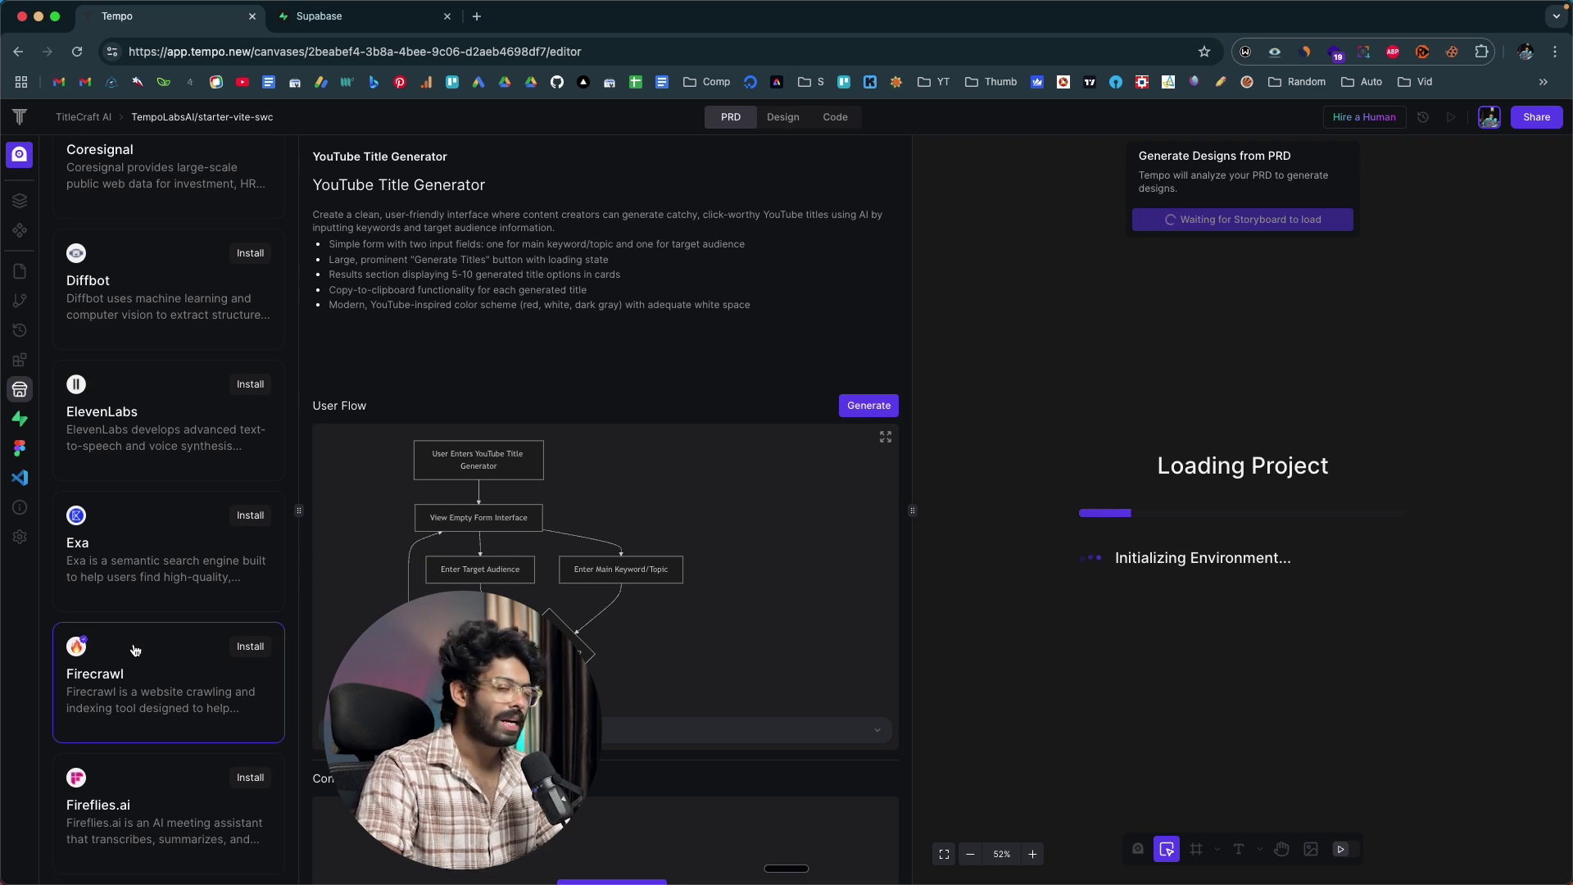
{"action": "scroll", "coordinate": [135, 650], "scroll_direction": "down", "scroll_amount": 10}
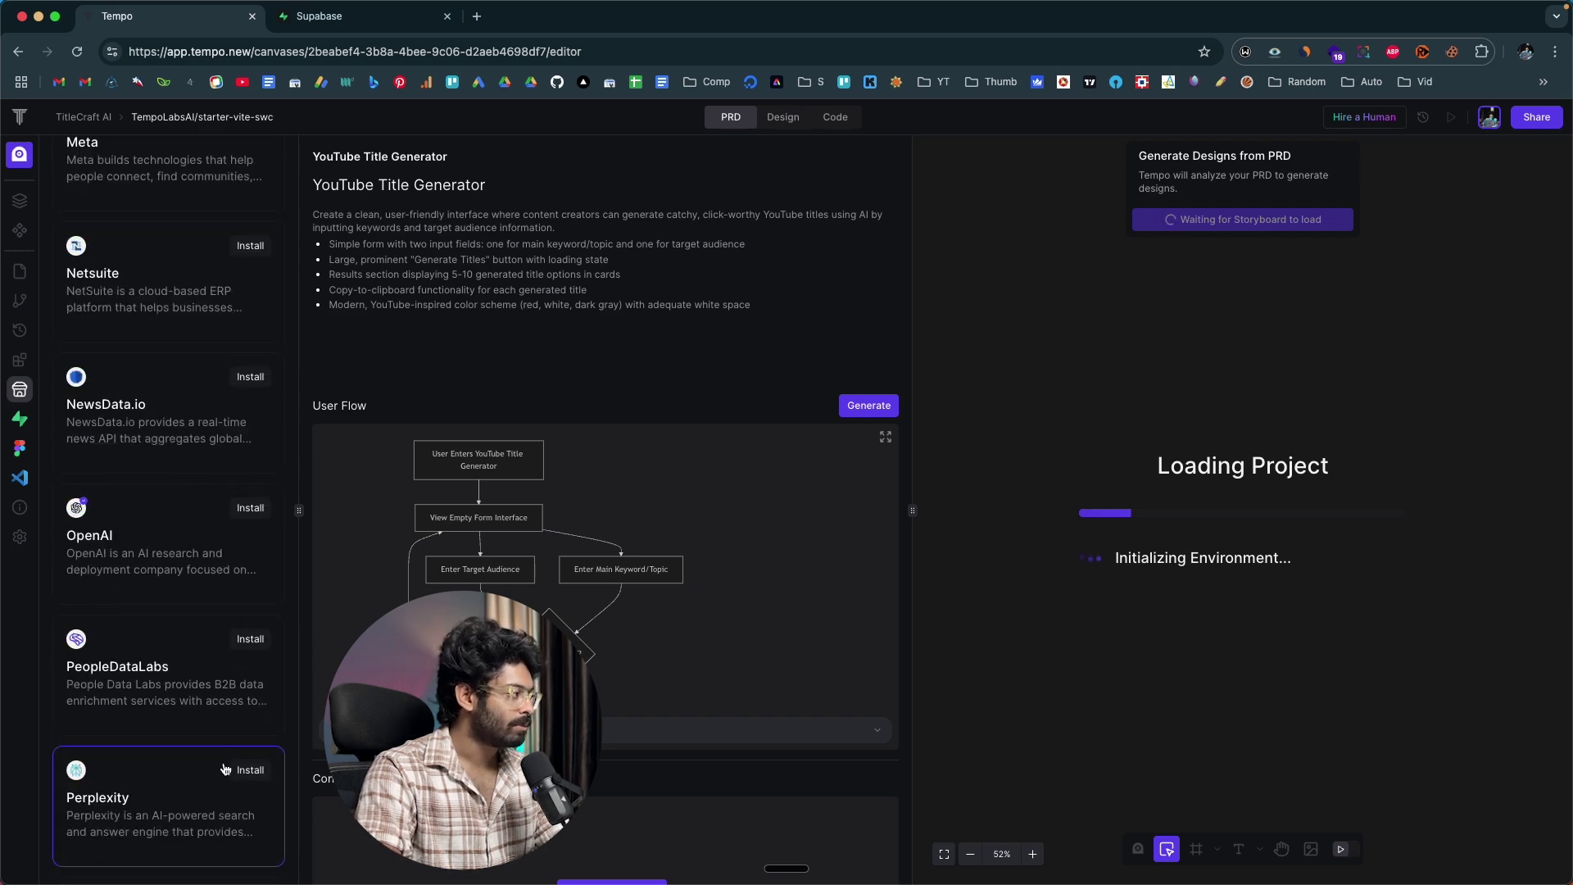
{"action": "scroll", "coordinate": [189, 416], "scroll_direction": "down", "scroll_amount": 10}
{"action": "scroll", "coordinate": [188, 415], "scroll_direction": "up", "scroll_amount": 20}
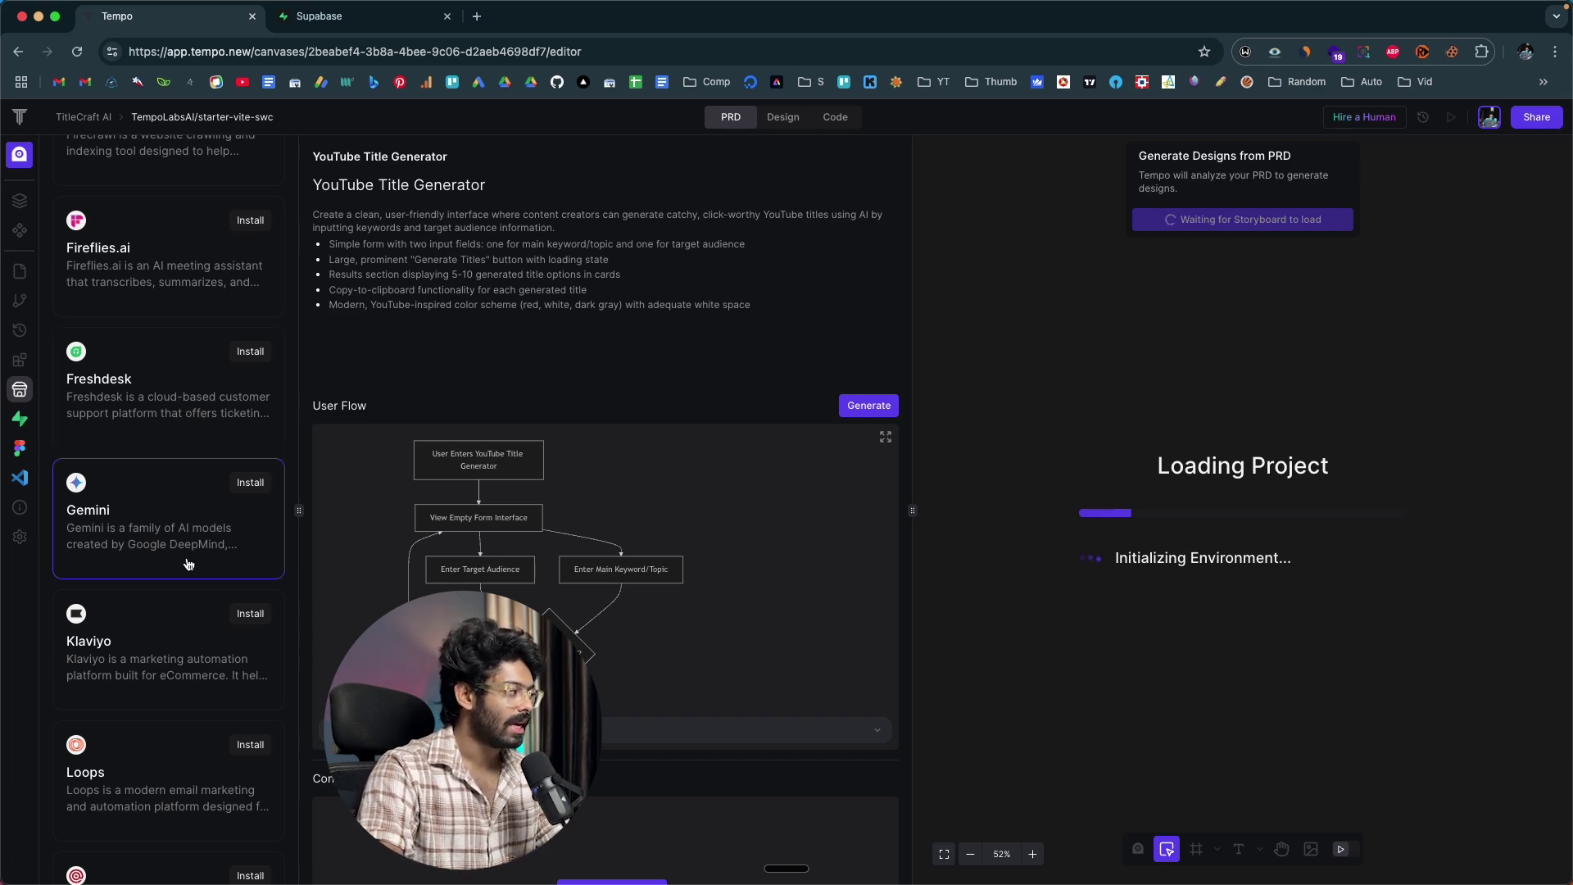
{"action": "scroll", "coordinate": [188, 564], "scroll_direction": "up", "scroll_amount": 15}
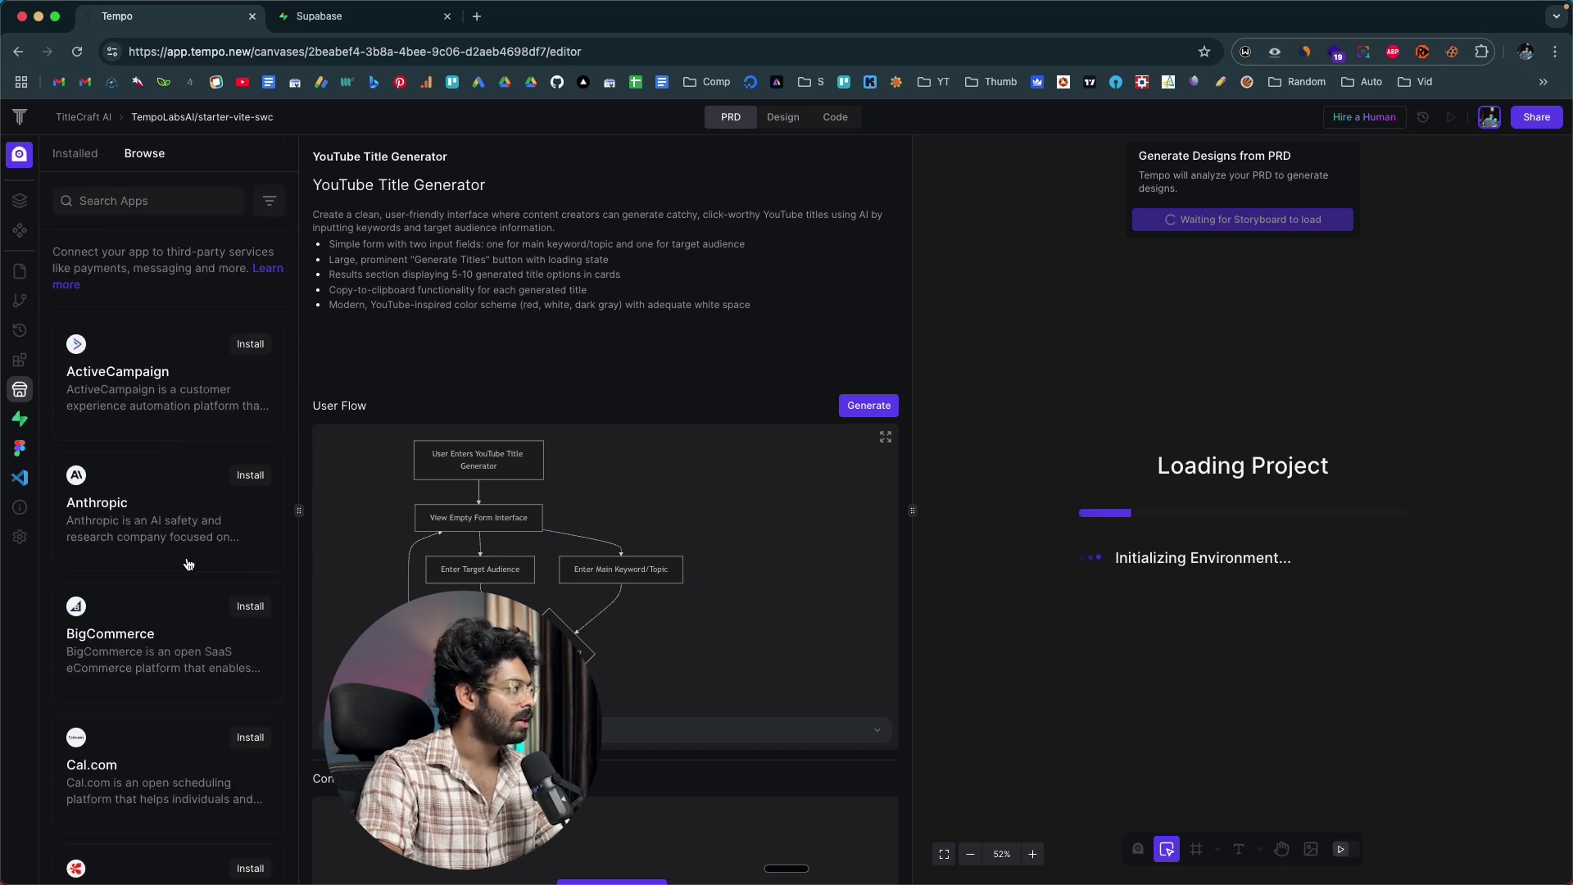
{"action": "scroll", "coordinate": [187, 563], "scroll_direction": "down", "scroll_amount": 20}
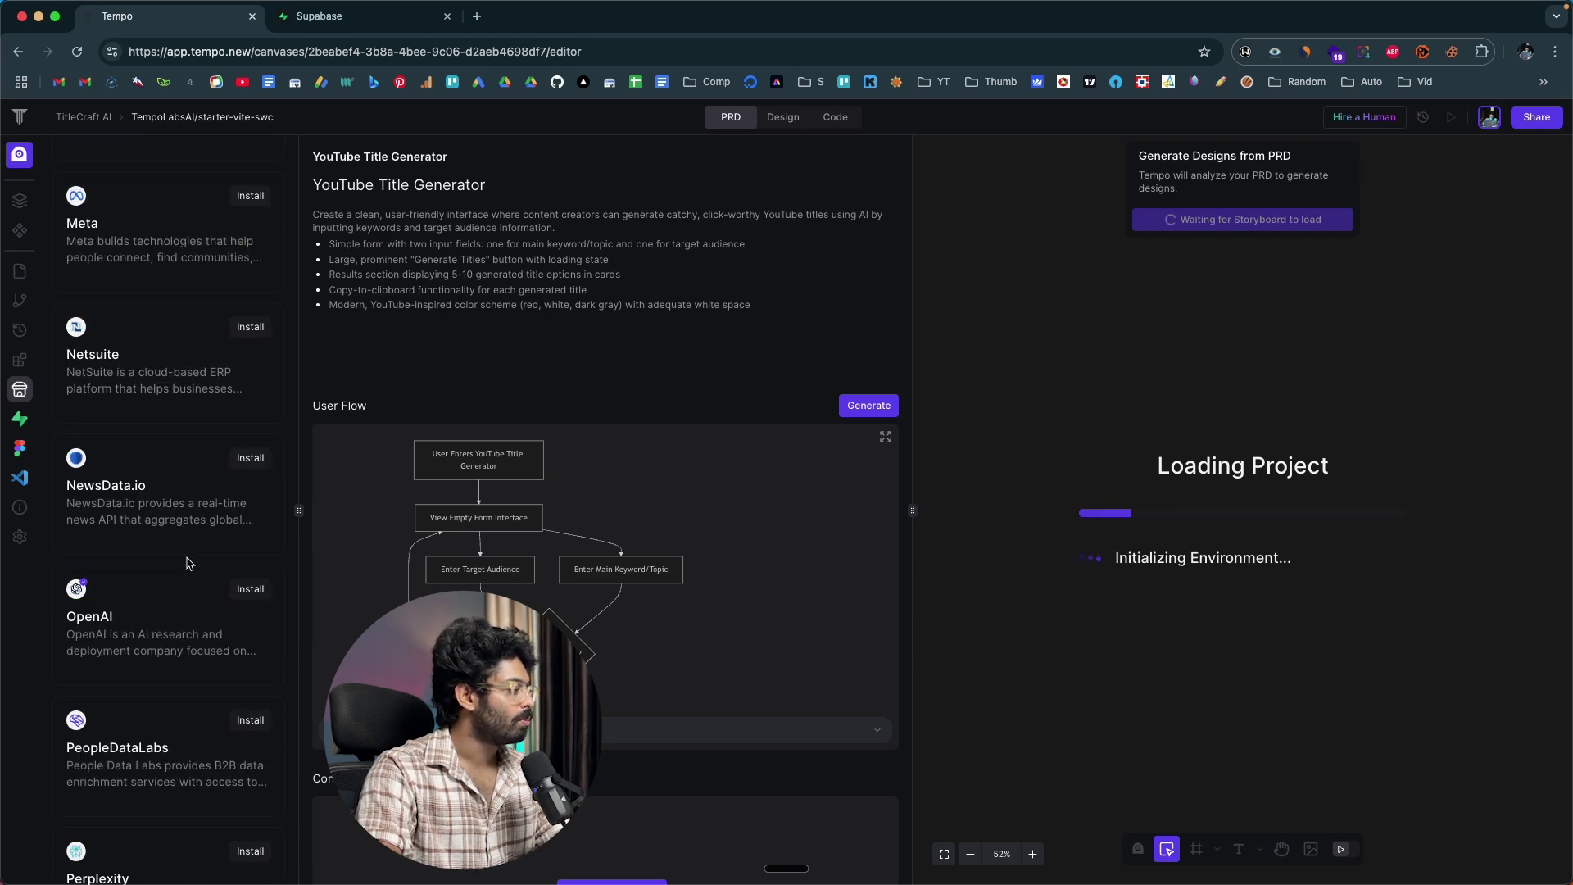
{"action": "scroll", "coordinate": [188, 564], "scroll_direction": "down", "scroll_amount": 5}
{"action": "scroll", "coordinate": [172, 532], "scroll_direction": "up", "scroll_amount": 4}
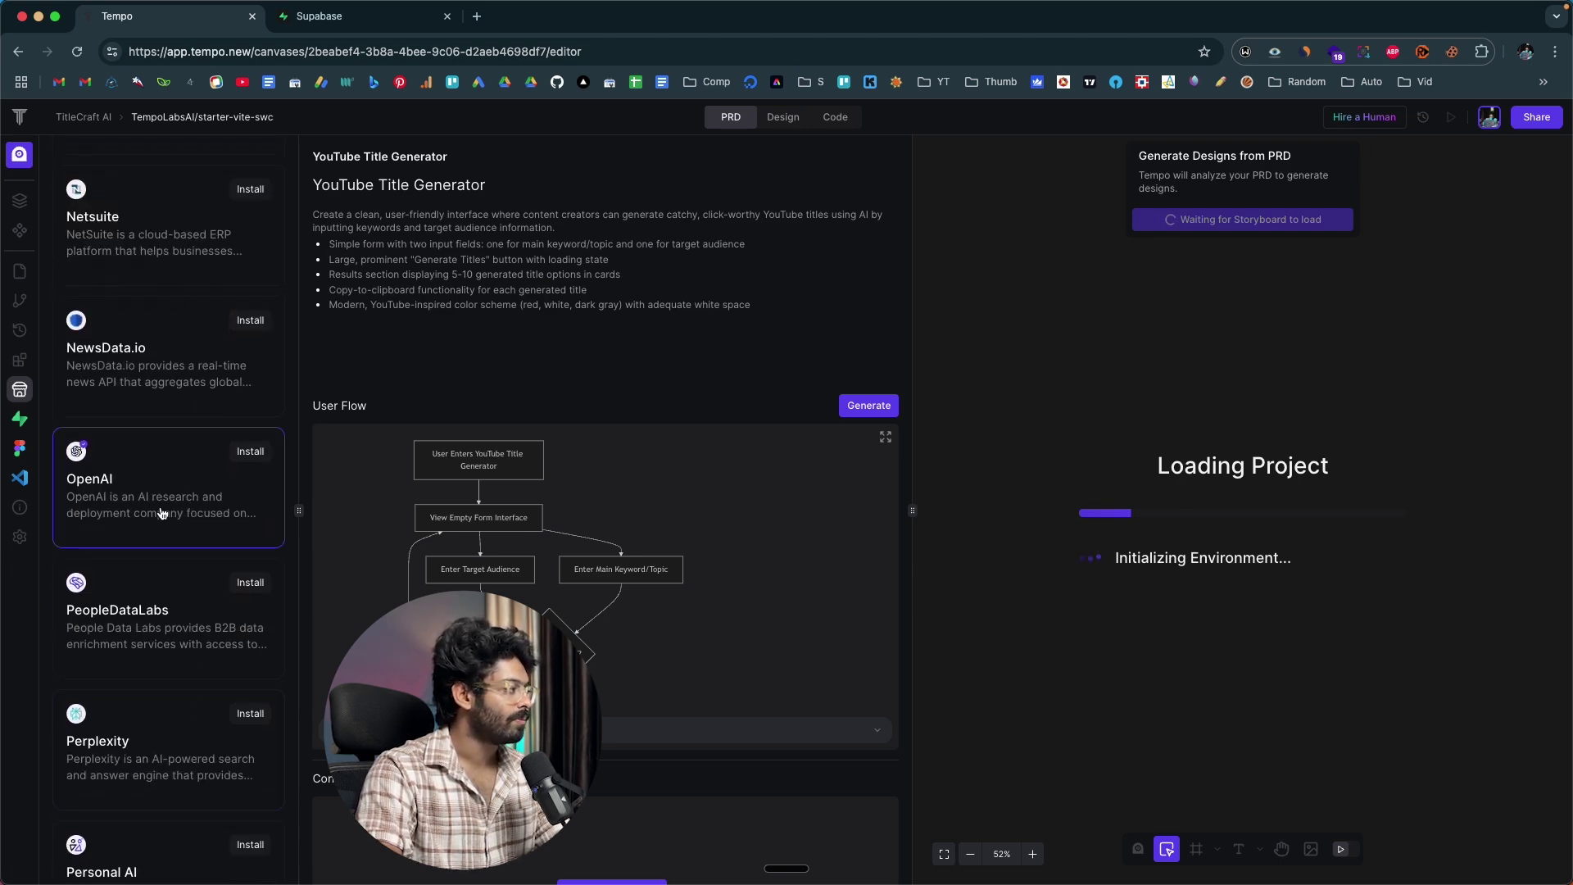
{"action": "left_click", "coordinate": [250, 451]}
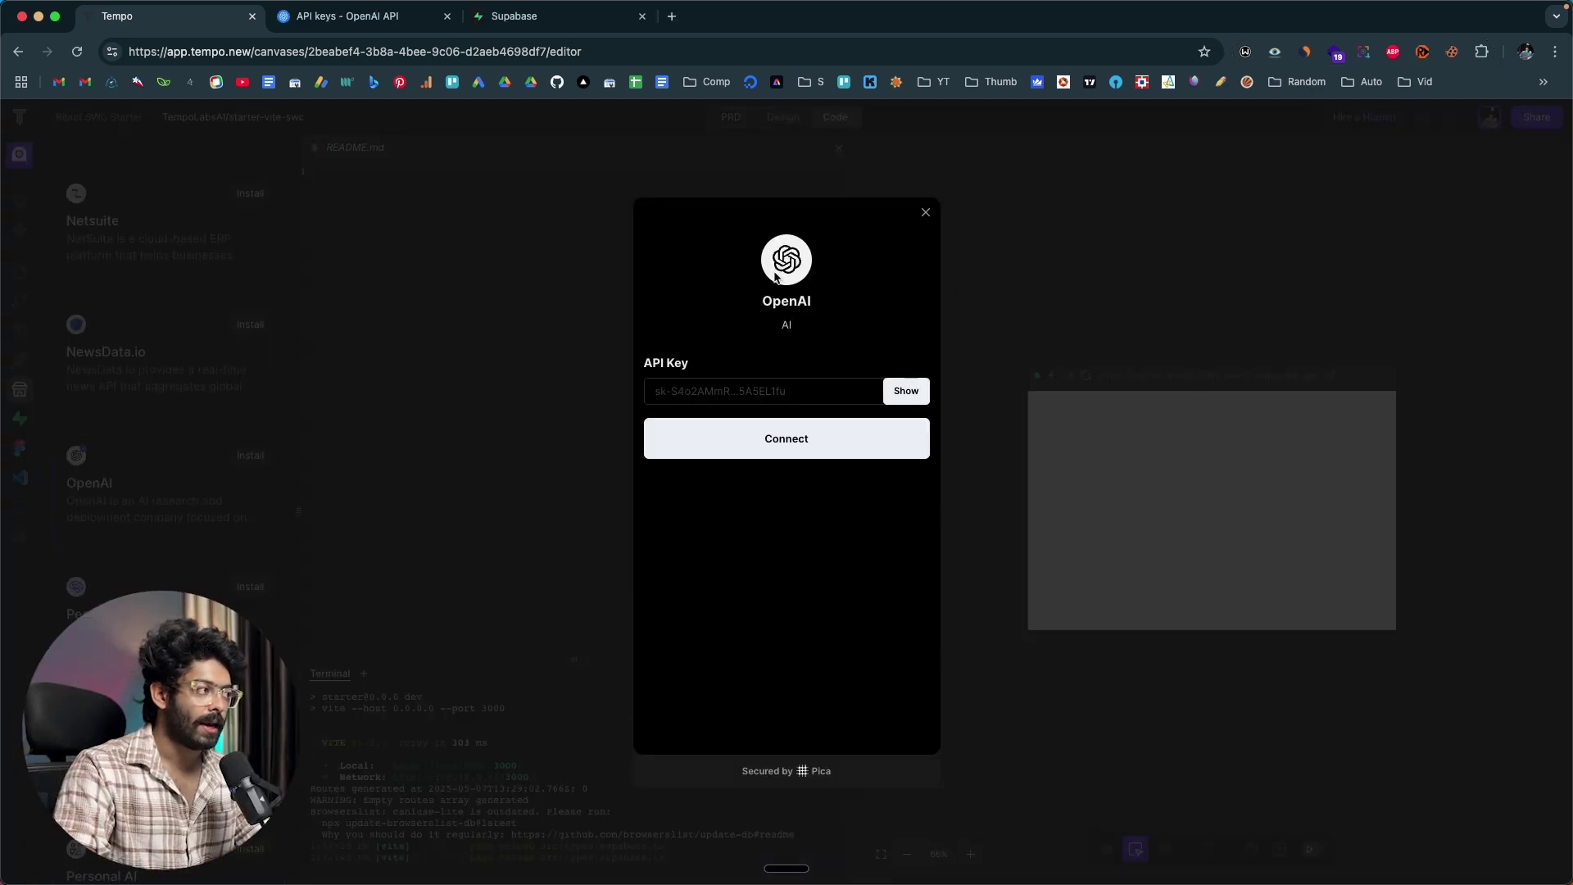
Step: Copy the new secret key from OpenAI Platform and focus Tempo's API Key field
{"action": "left_click", "coordinate": [354, 16]}
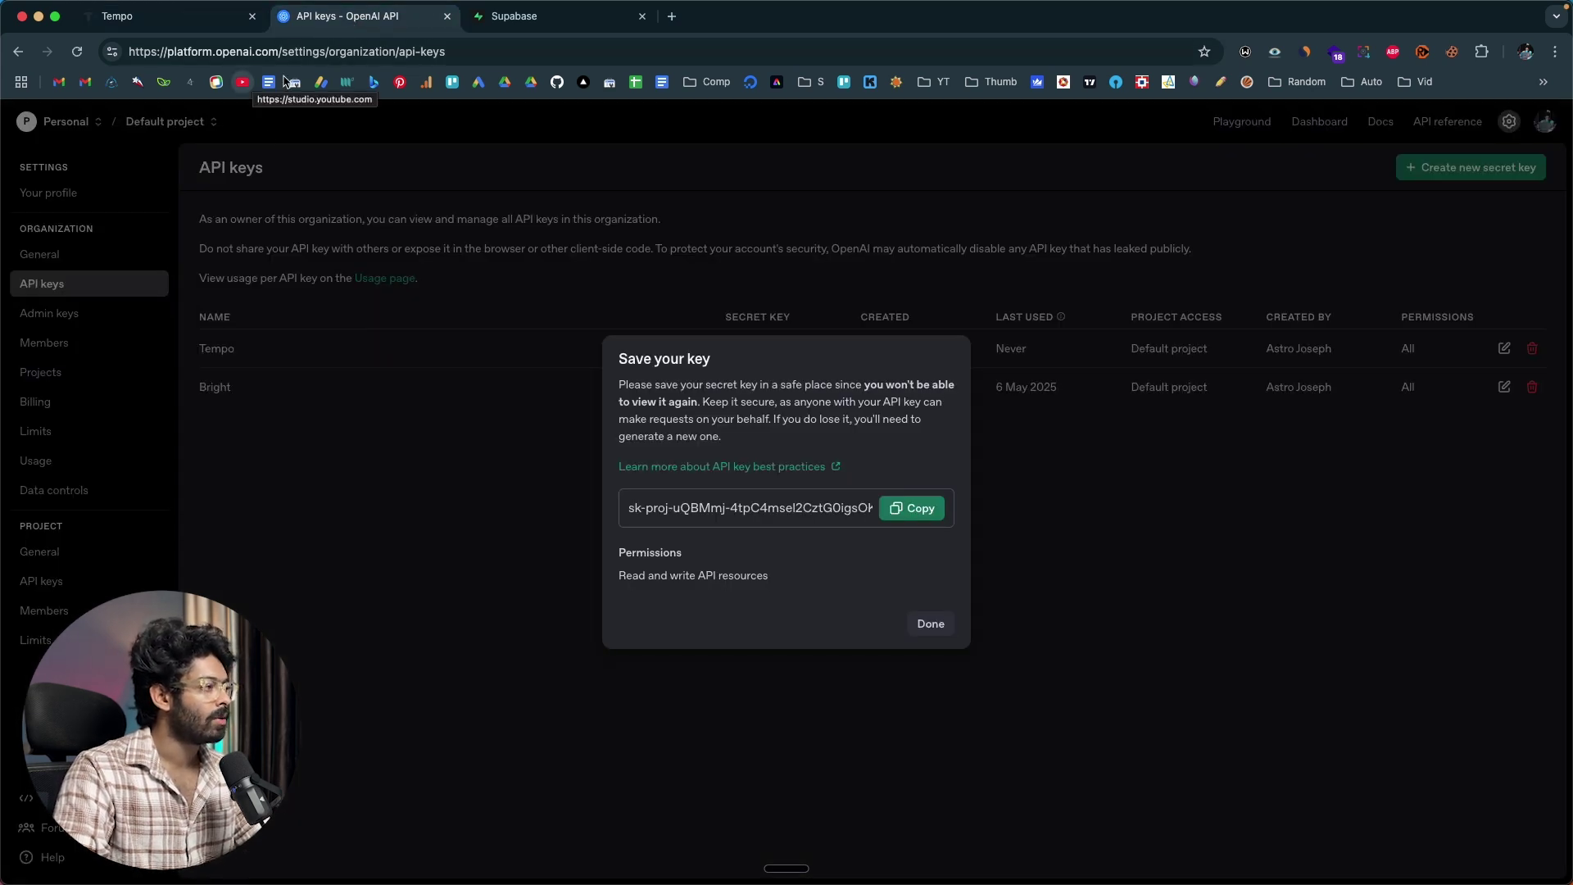
{"action": "left_click", "coordinate": [911, 507]}
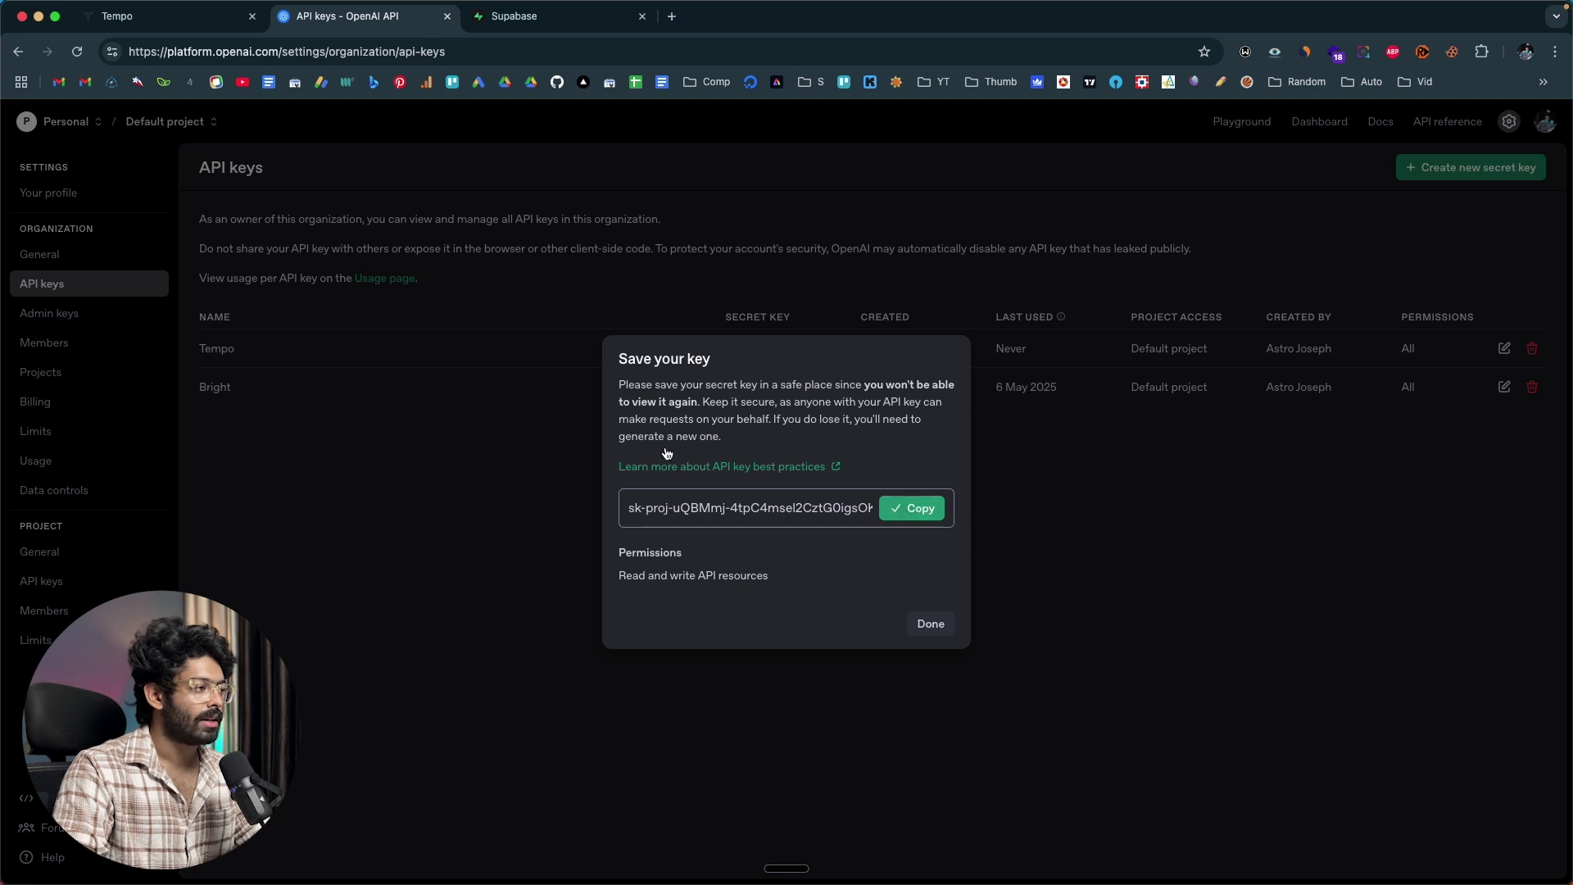
{"action": "left_click", "coordinate": [167, 18]}
{"action": "left_click", "coordinate": [737, 391]}
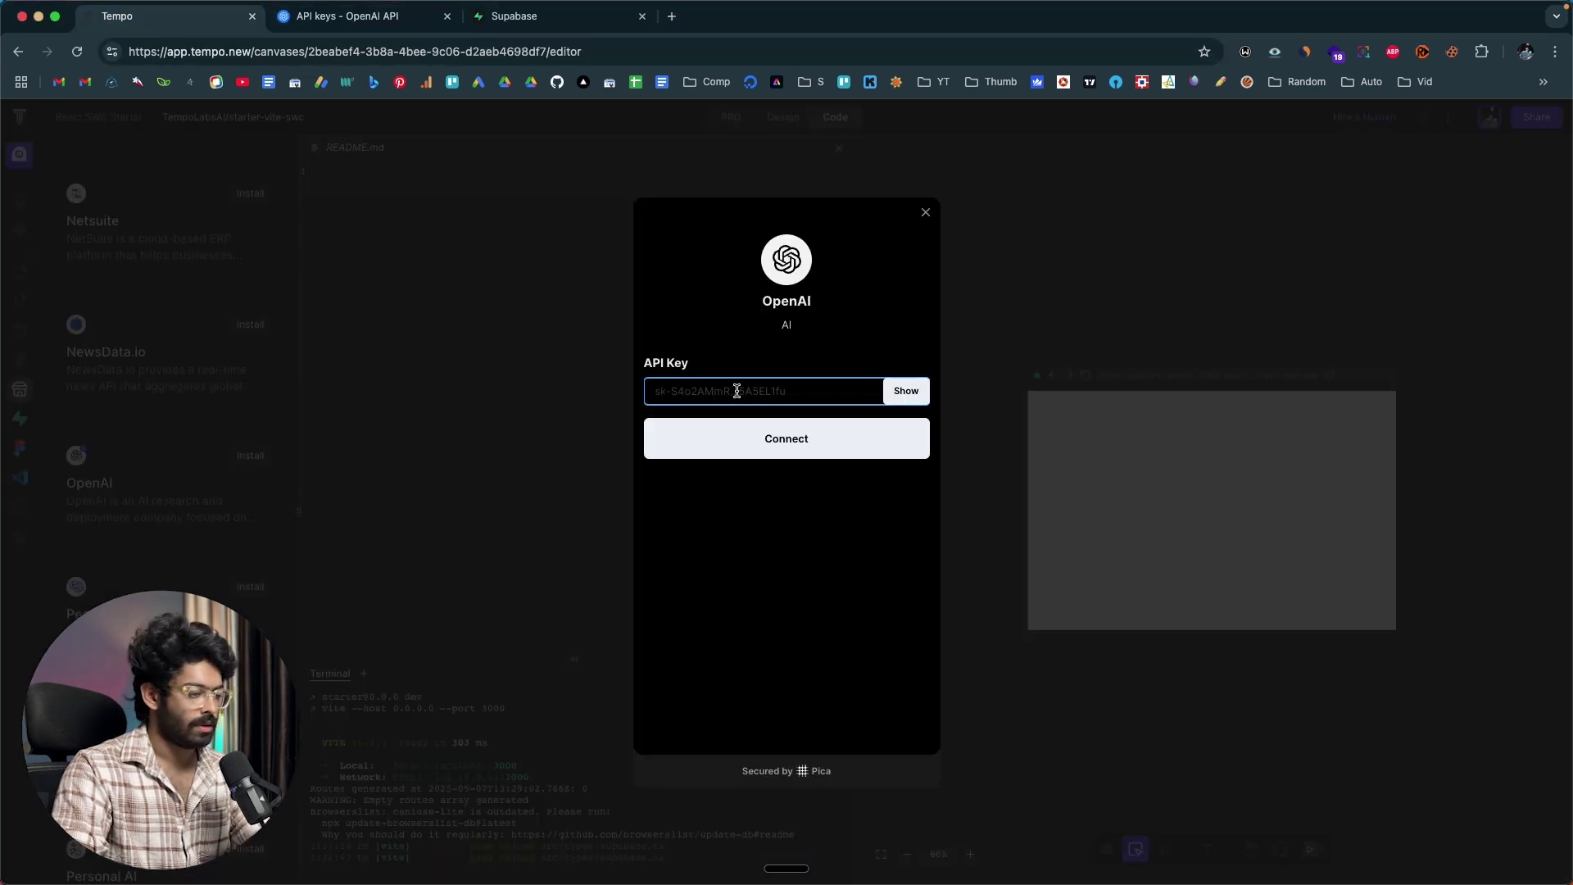
Step: Paste the copied OpenAI API key and connect the integration
{"action": "key", "text": "super+v"}
{"action": "left_click", "coordinate": [789, 451]}
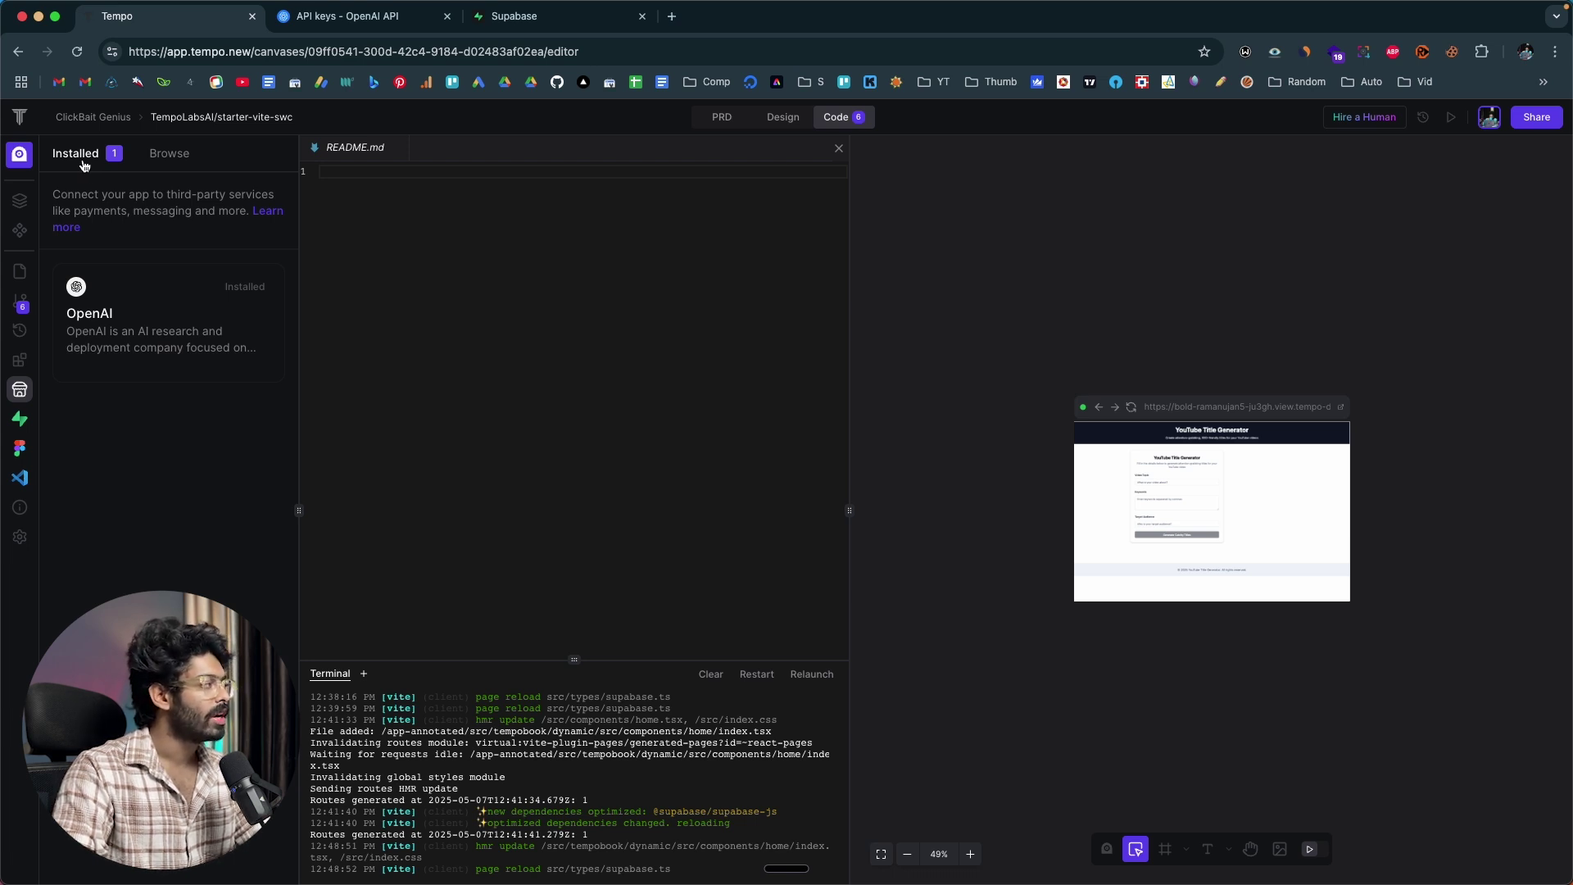
Step: Open and dismiss the Convex setup from the catalogue, then show the project's page tree
{"action": "left_click", "coordinate": [177, 154]}
{"action": "scroll", "coordinate": [187, 484], "scroll_direction": "down", "scroll_amount": 10}
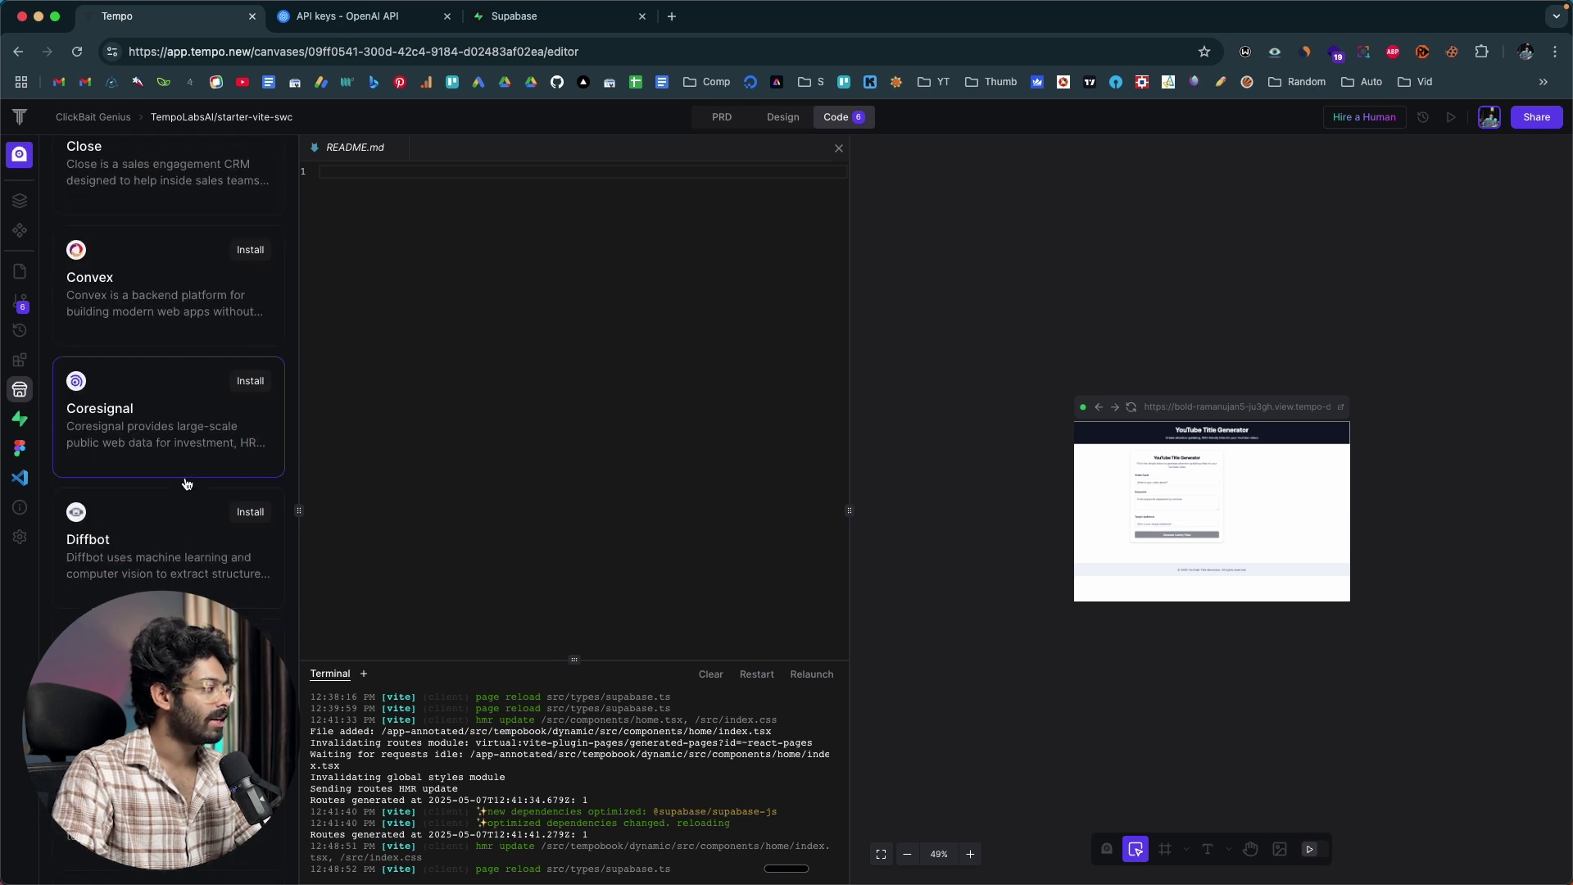
{"action": "scroll", "coordinate": [189, 475], "scroll_direction": "down", "scroll_amount": 5}
{"action": "scroll", "coordinate": [197, 455], "scroll_direction": "up", "scroll_amount": 6}
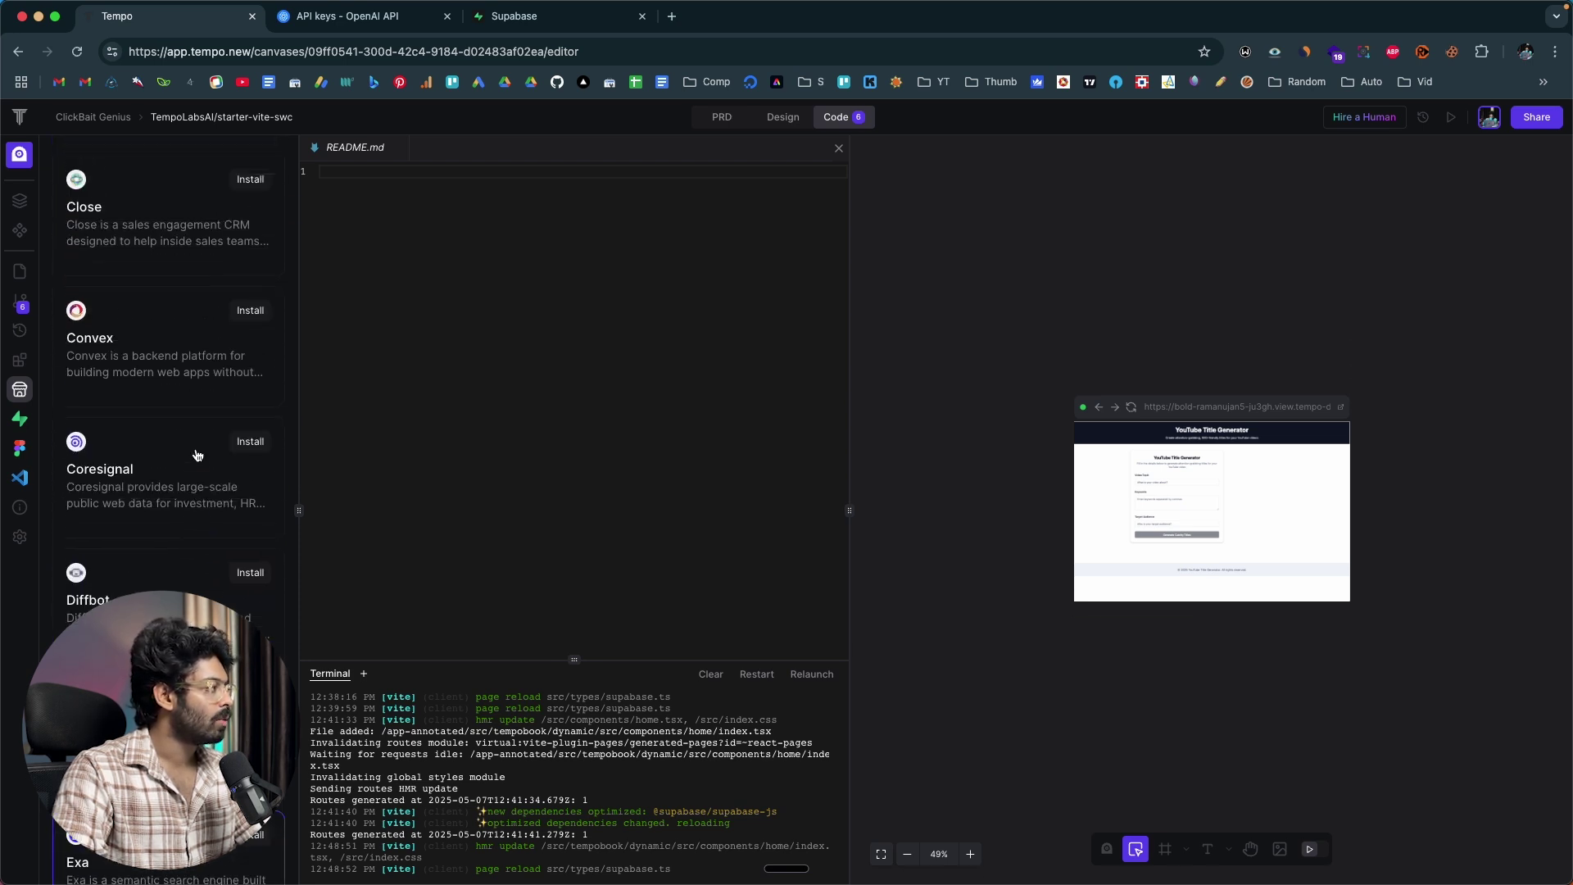
{"action": "left_click", "coordinate": [254, 337]}
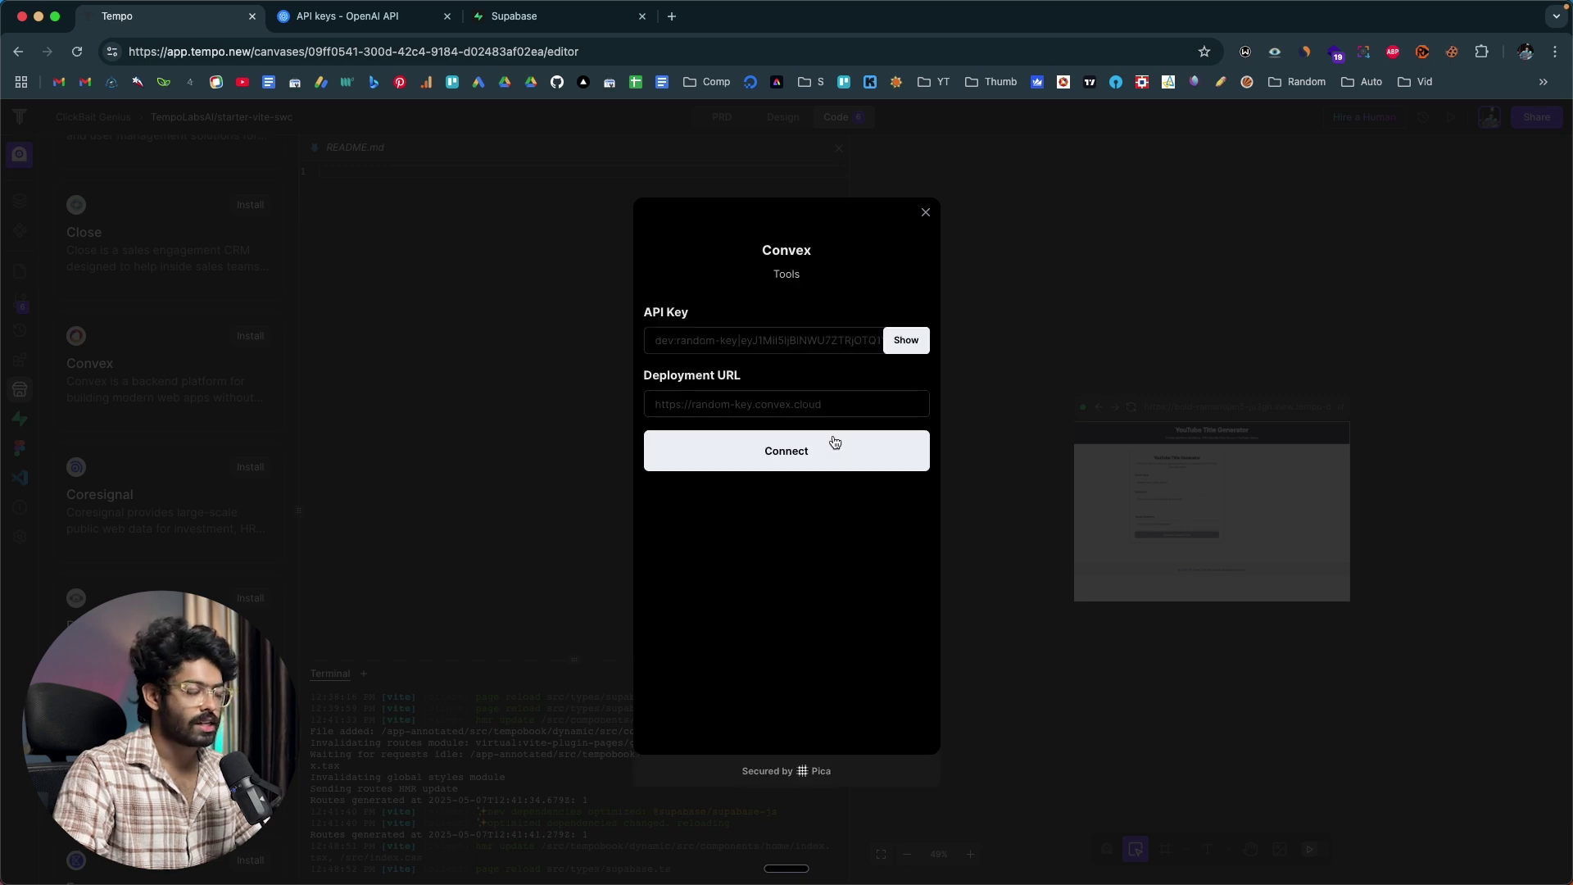
{"action": "left_click", "coordinate": [924, 215]}
{"action": "left_click", "coordinate": [20, 201]}
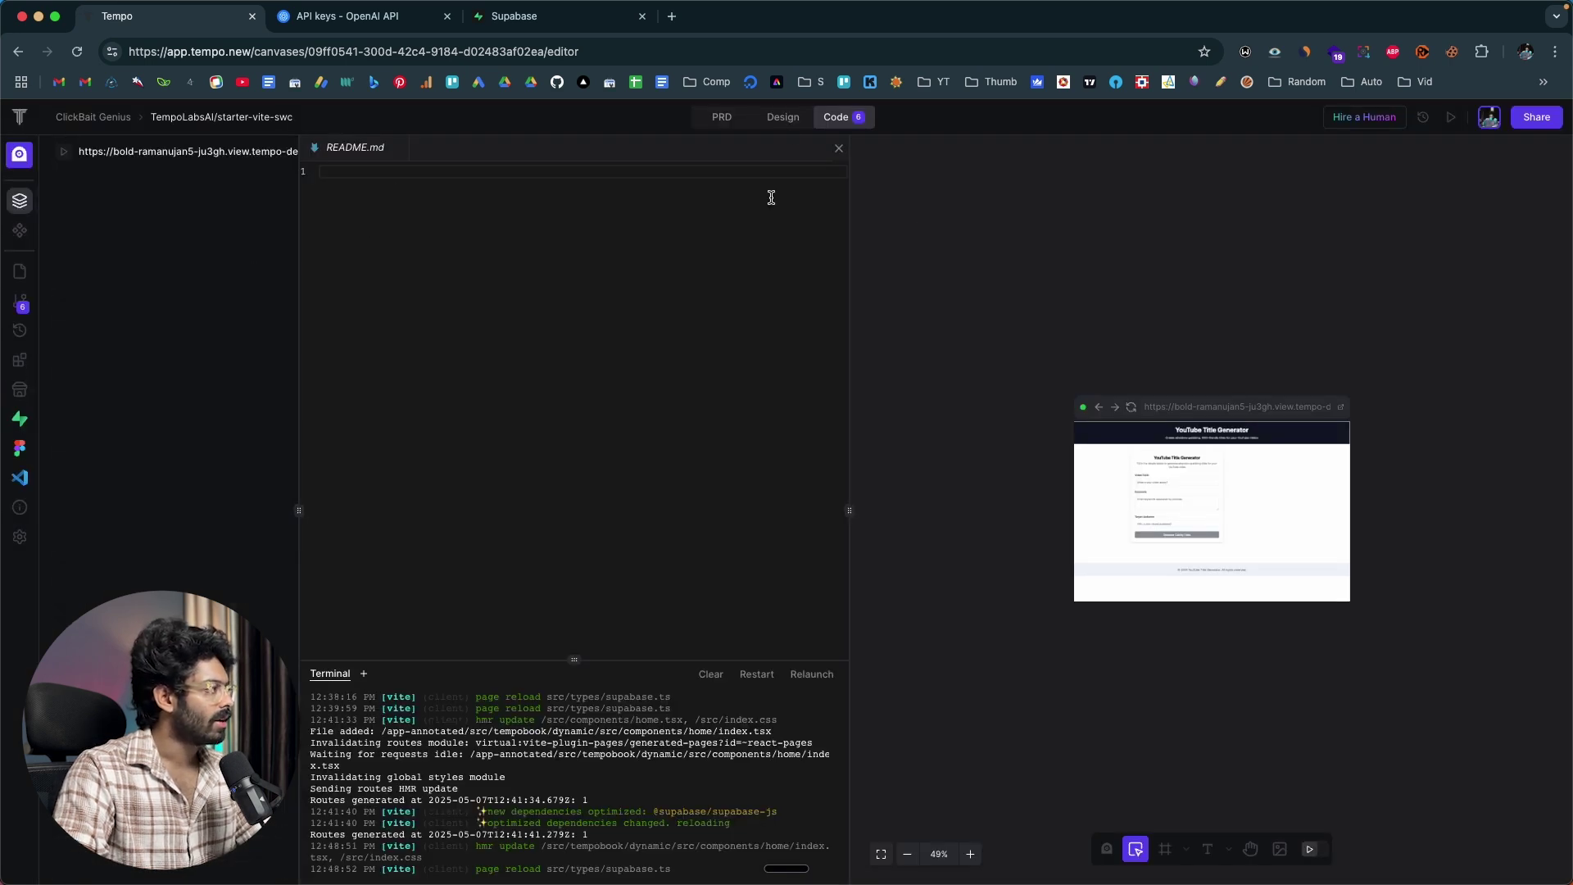
Step: Launch the running YouTube Title Generator app in a separate browser tab, then go back to Tempo
{"action": "left_click", "coordinate": [1451, 118]}
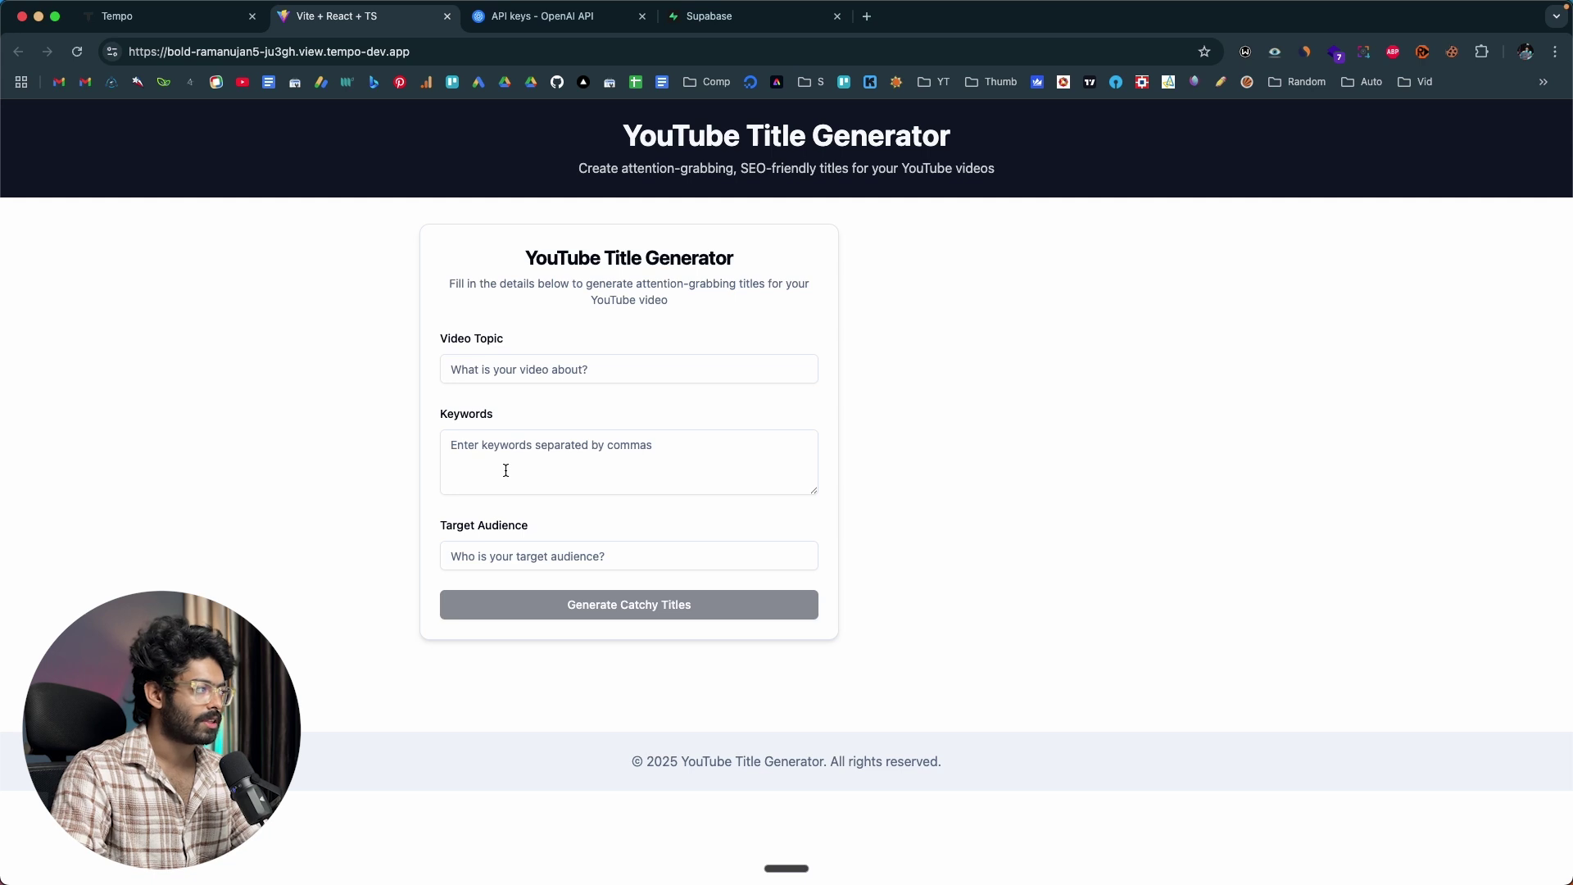
{"action": "left_click", "coordinate": [215, 25]}
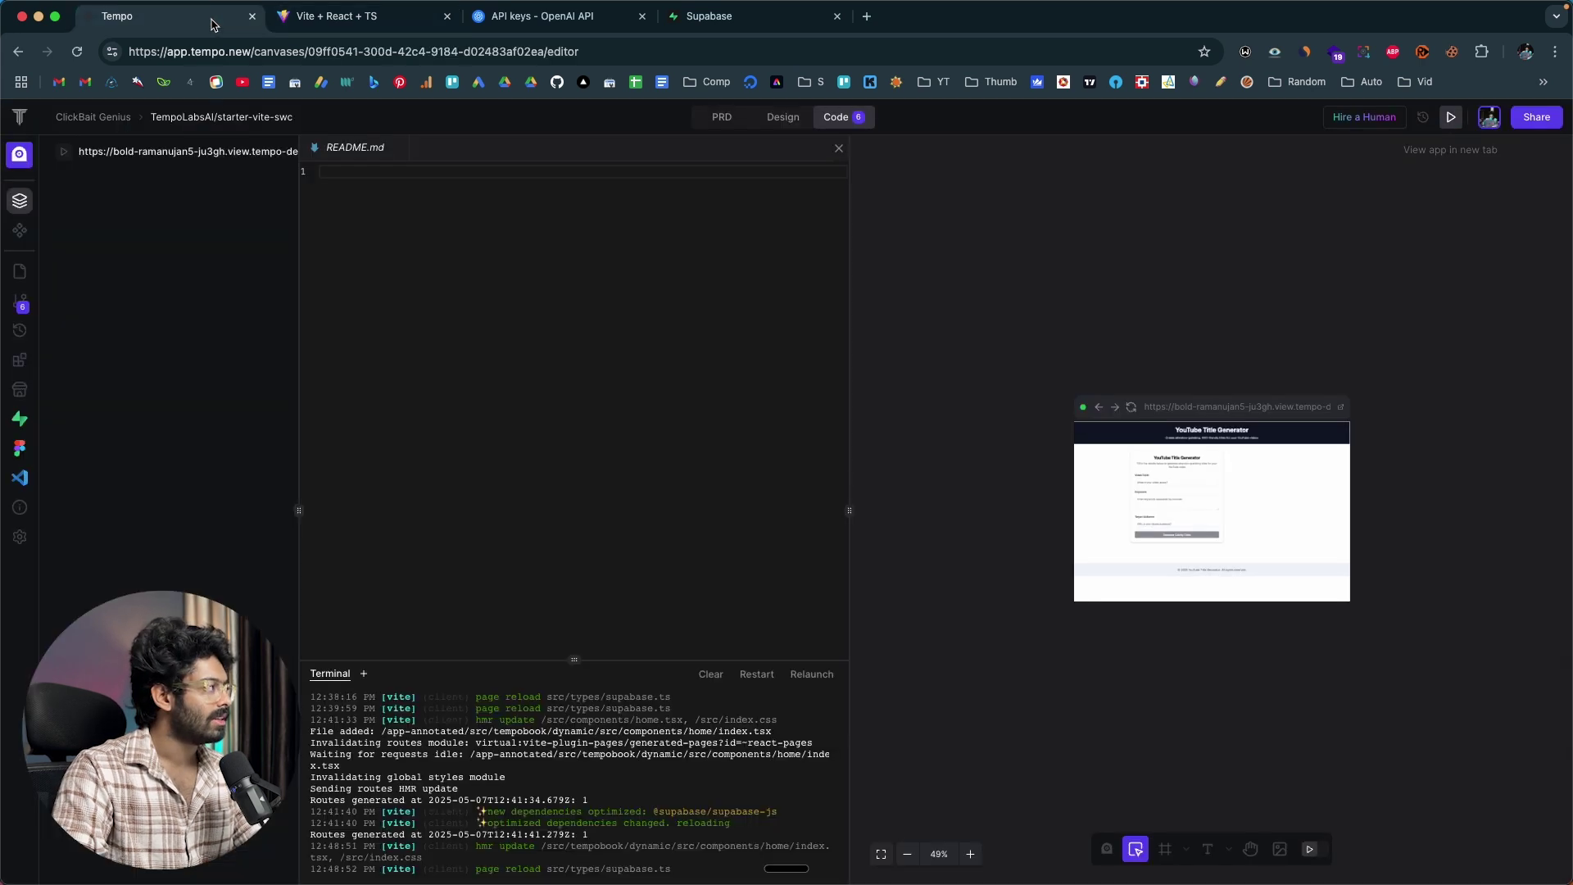
Step: Start a new AI chat and dictate a prompt to generate real titles via the OpenAI MCP server
{"action": "left_click", "coordinate": [15, 168]}
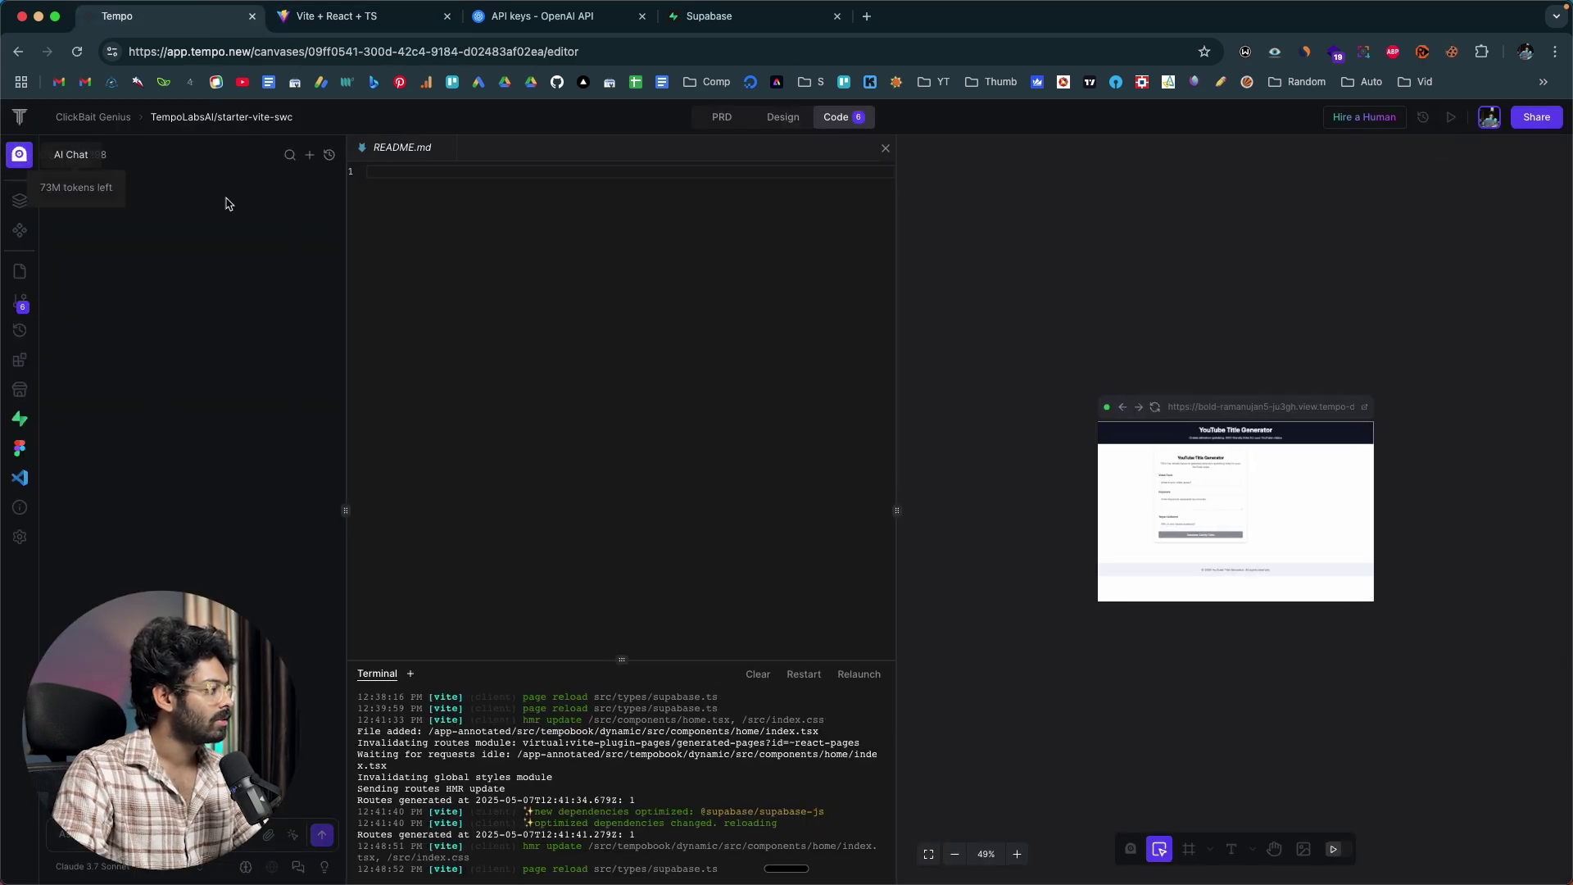
{"action": "left_click", "coordinate": [311, 155]}
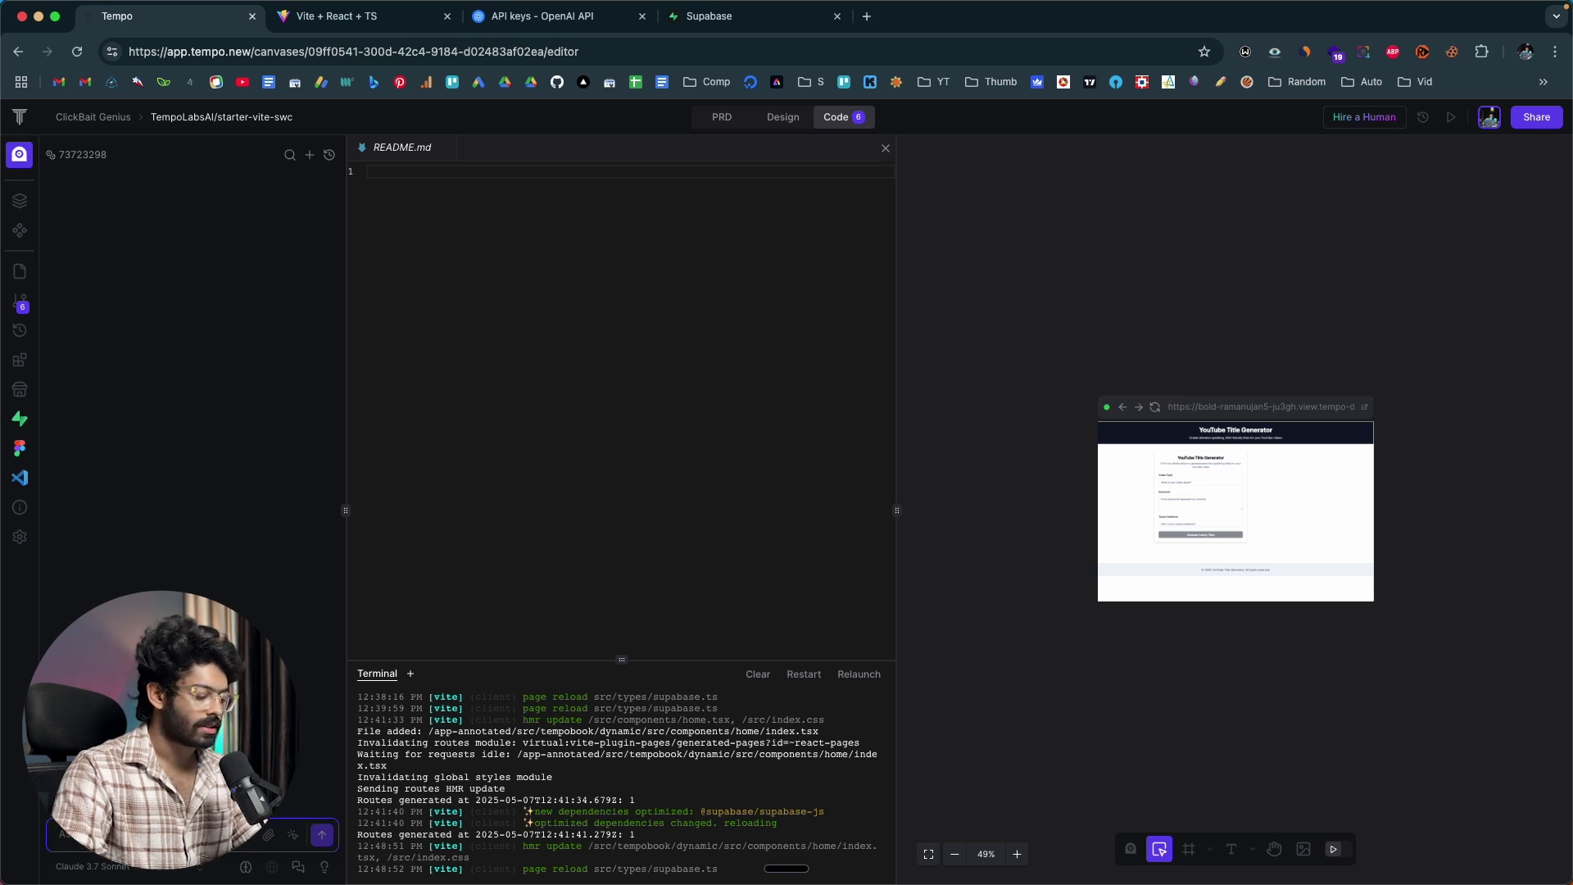
{"action": "key", "text": "fn"}
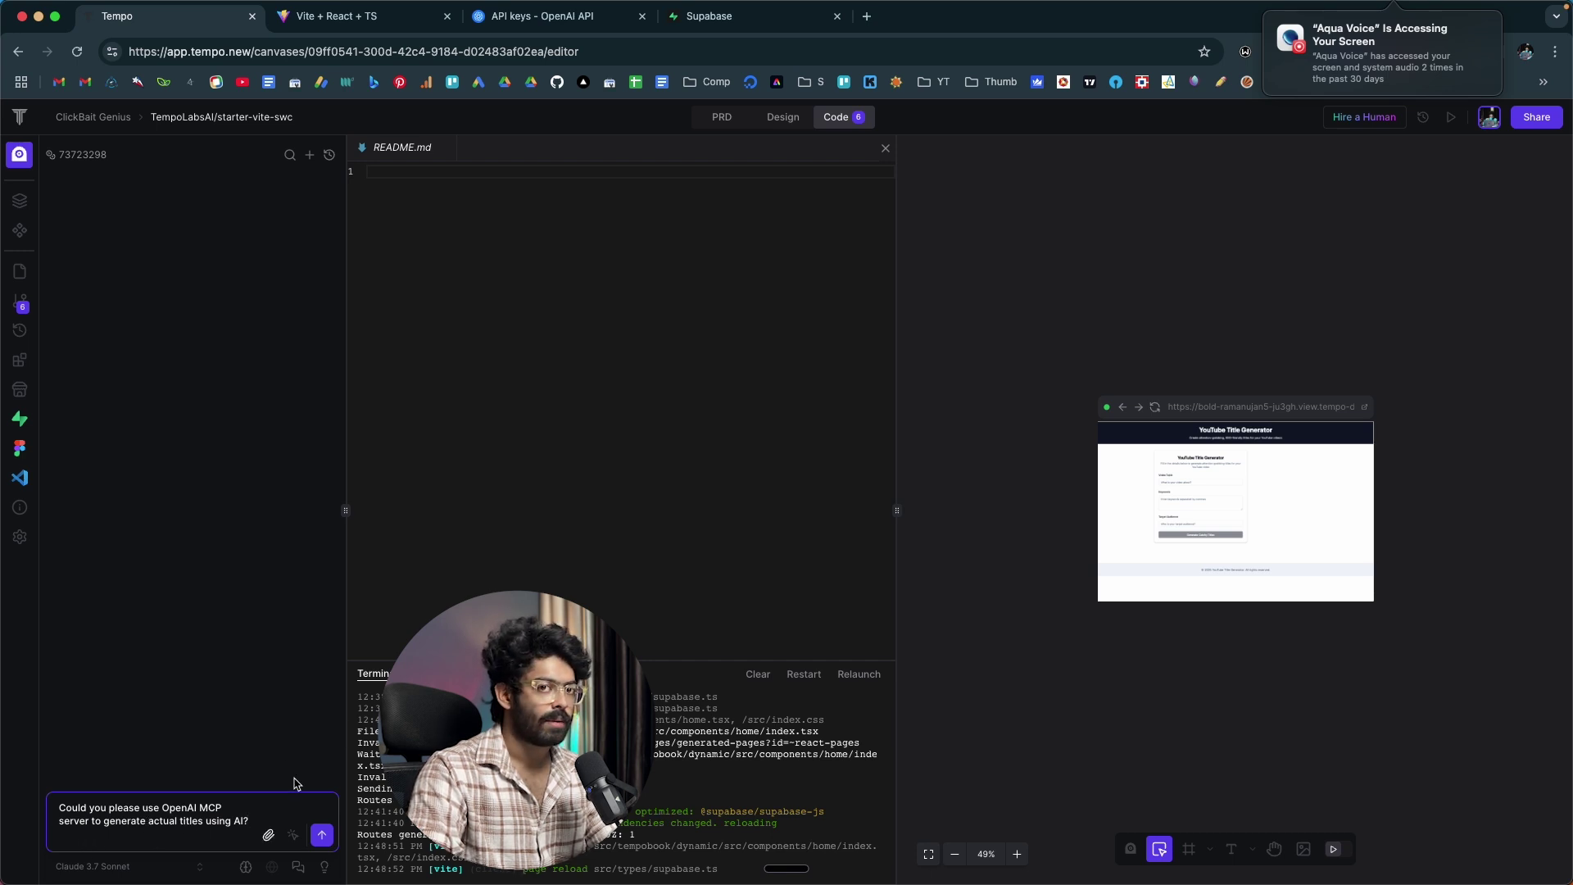
Step: Check the App Store's Installed integrations list, then send the dictated prompt to the AI chat
{"action": "left_click", "coordinate": [20, 389]}
{"action": "scroll", "coordinate": [90, 213], "scroll_direction": "up", "scroll_amount": 10}
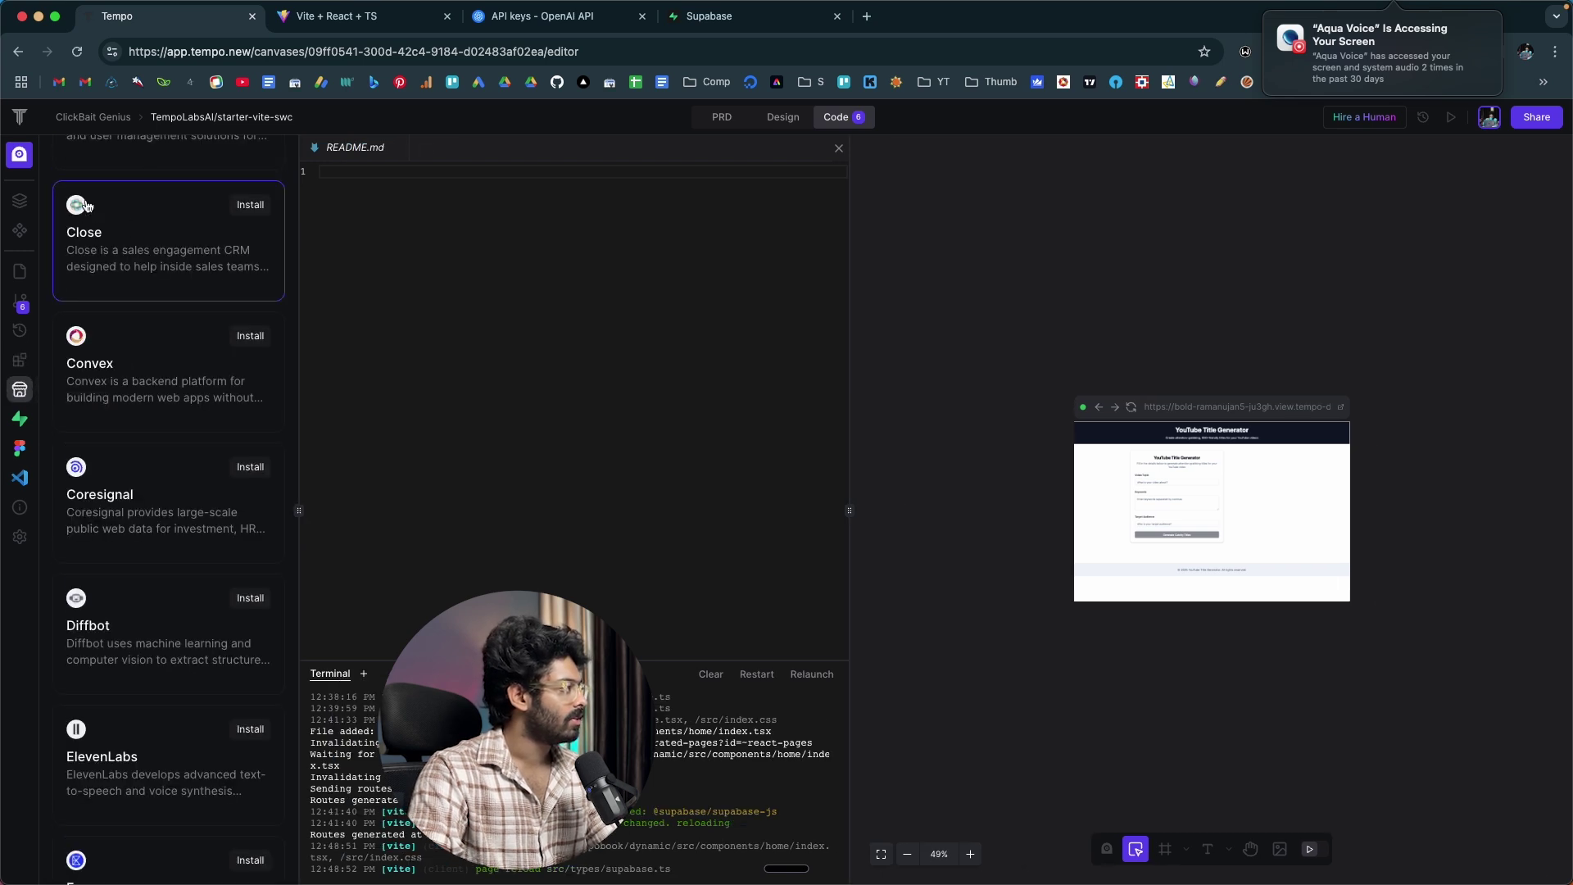
{"action": "left_click", "coordinate": [75, 154]}
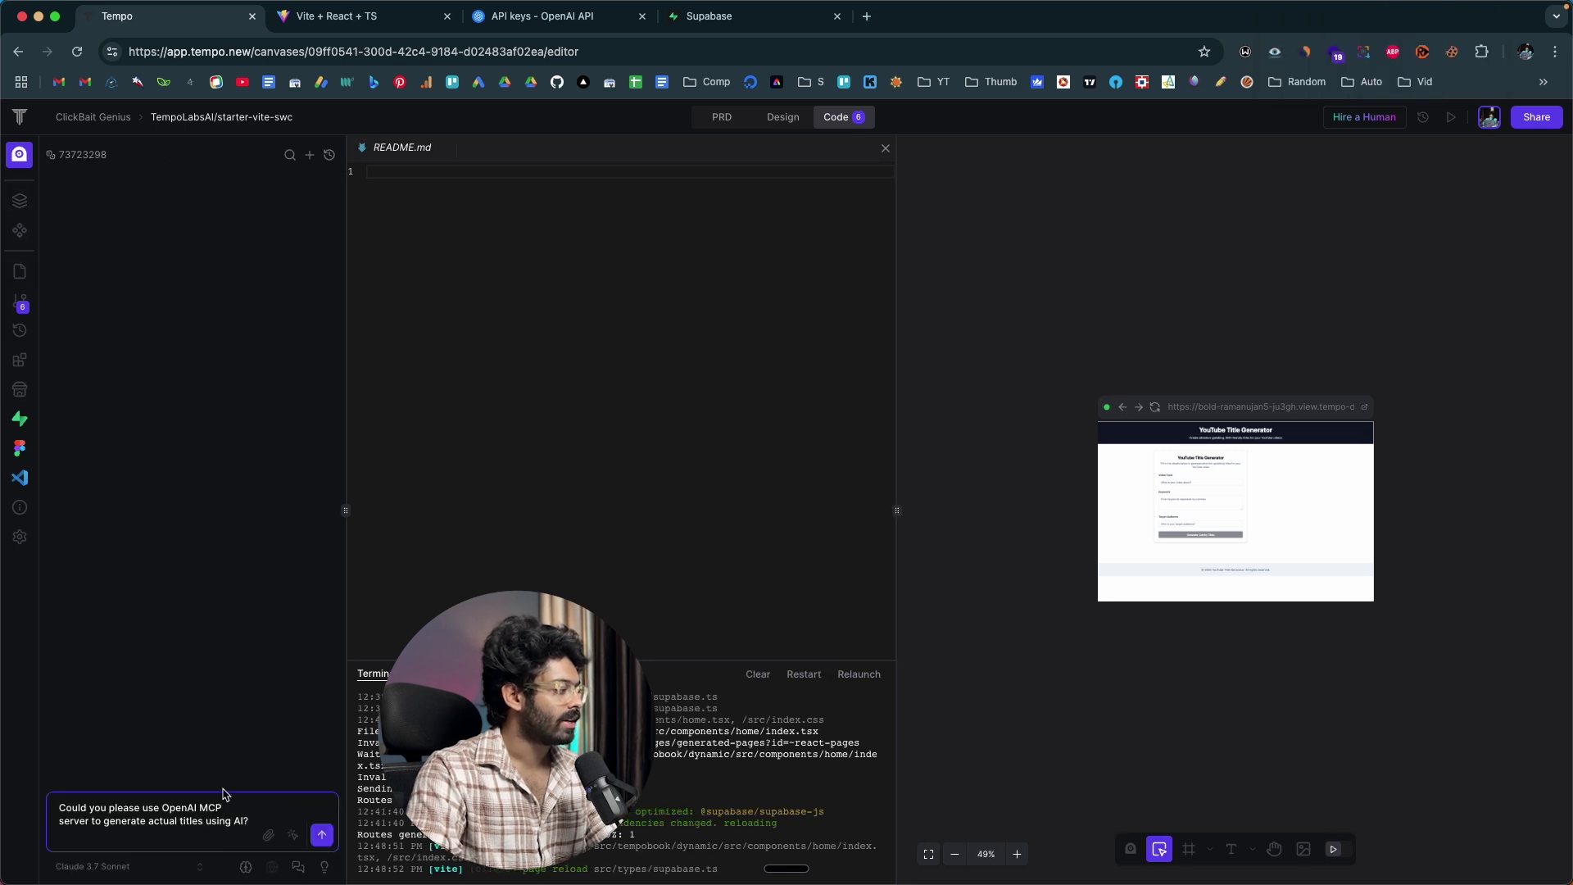
{"action": "left_click", "coordinate": [319, 833]}
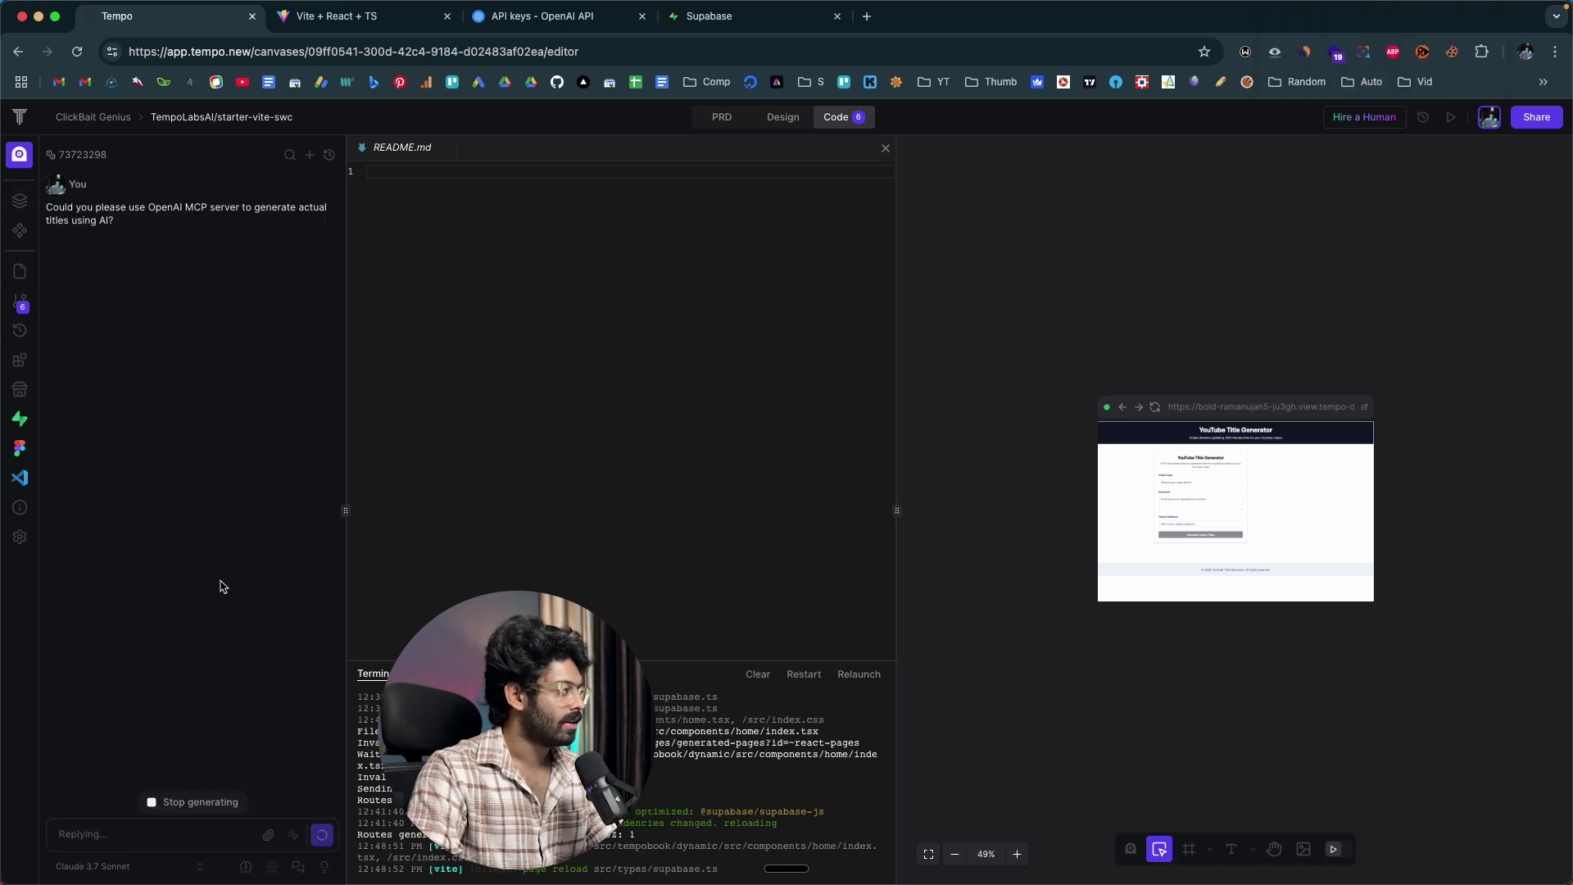